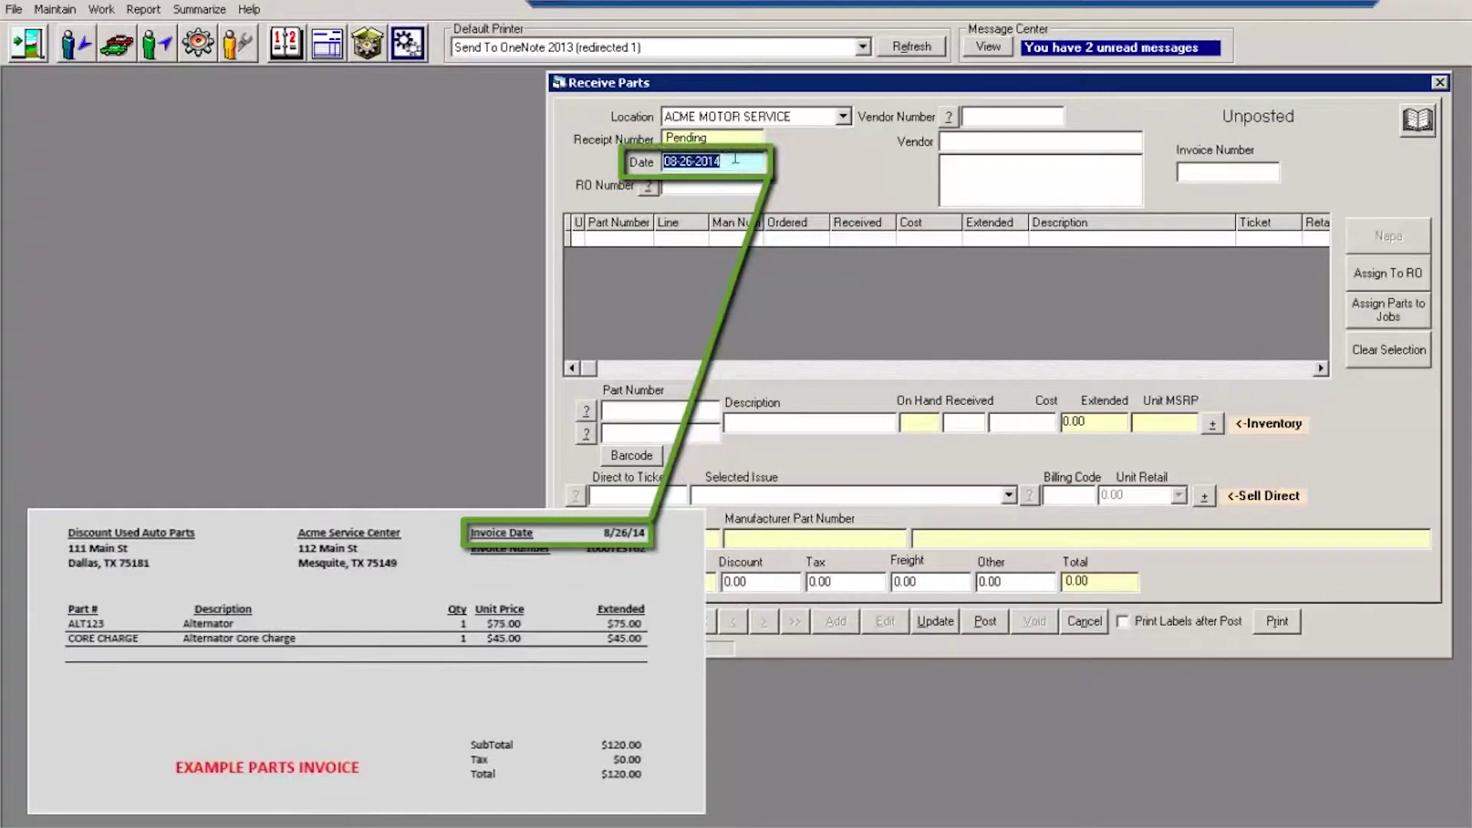
Fill in the parts receipt header with date 08-26-2014, vendor DIS01 and invoice number 1000TEST02
click(737, 161)
key(Tab)
key(Tab)
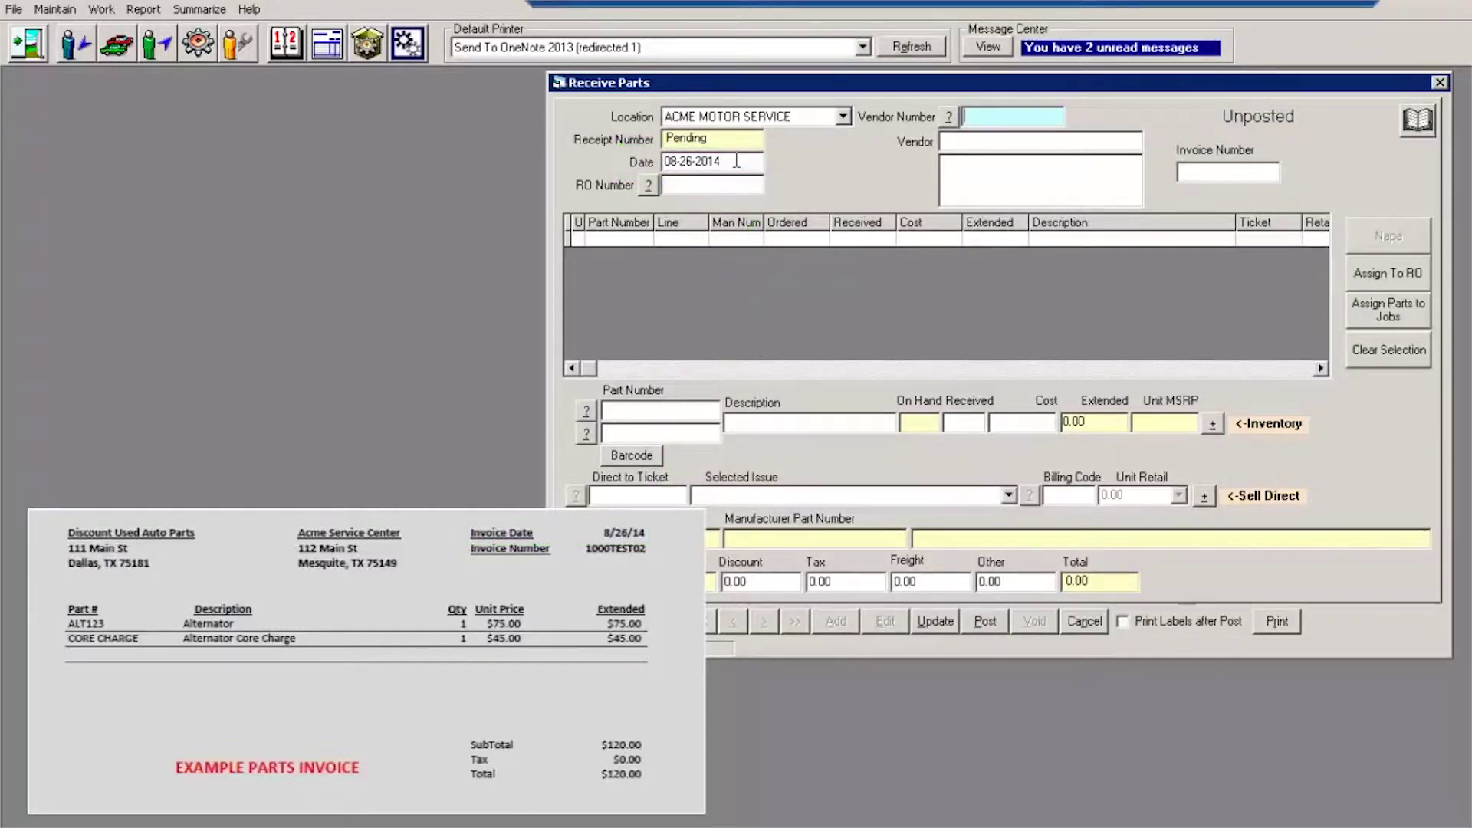
text(DIS01)
key(Tab)
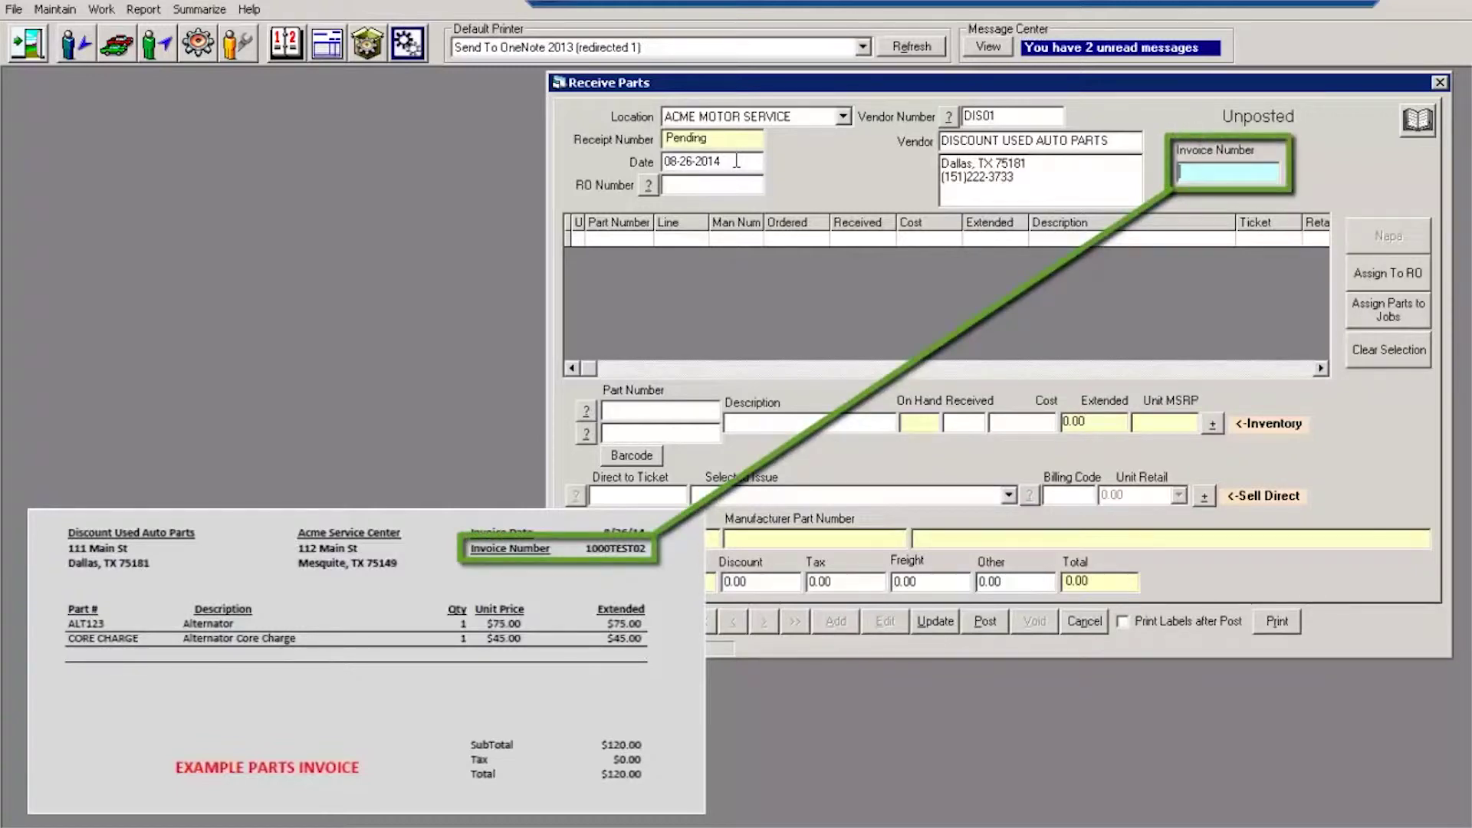
text(1000TEST02)
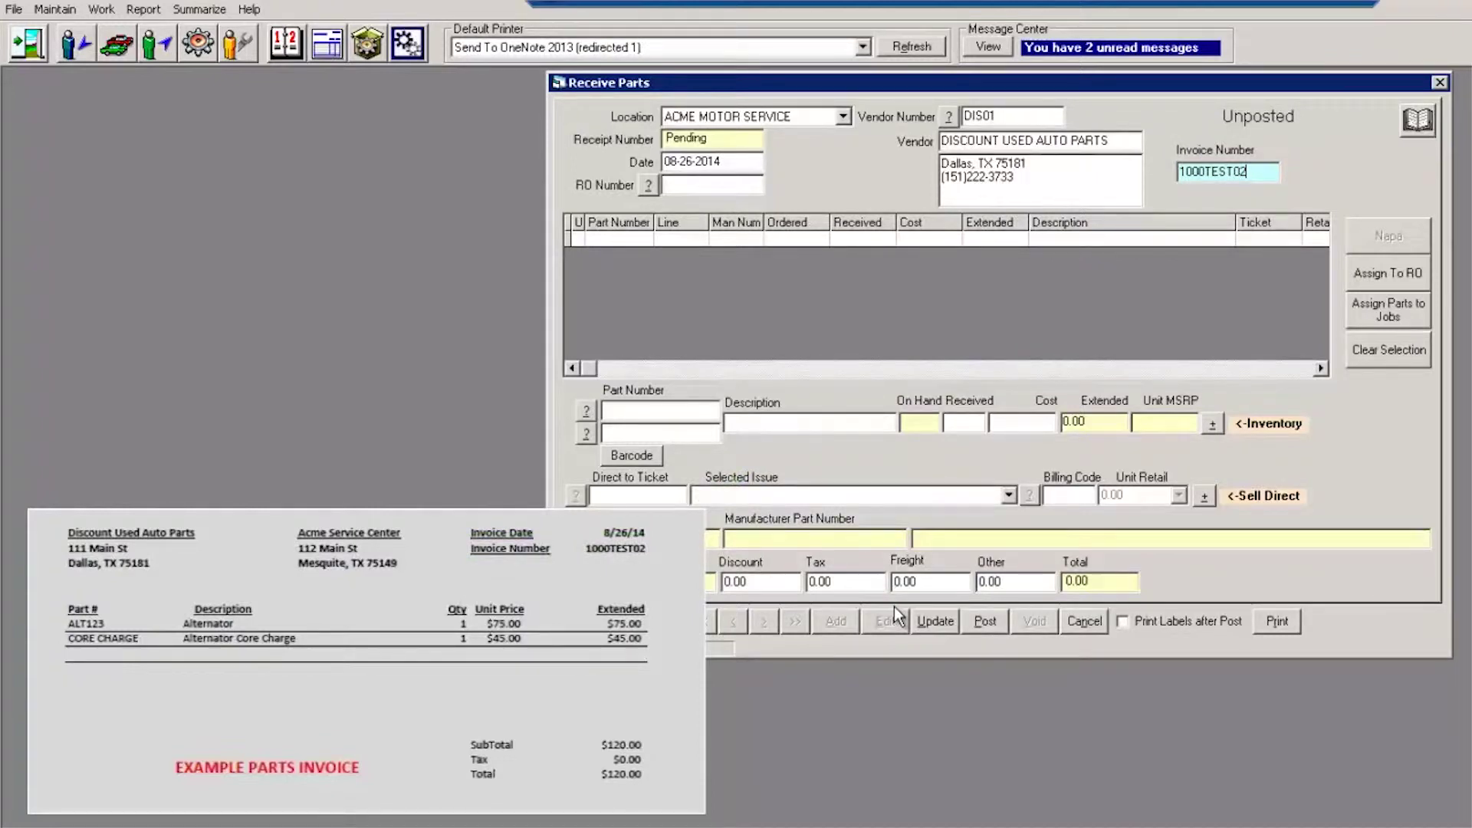
key(Tab)
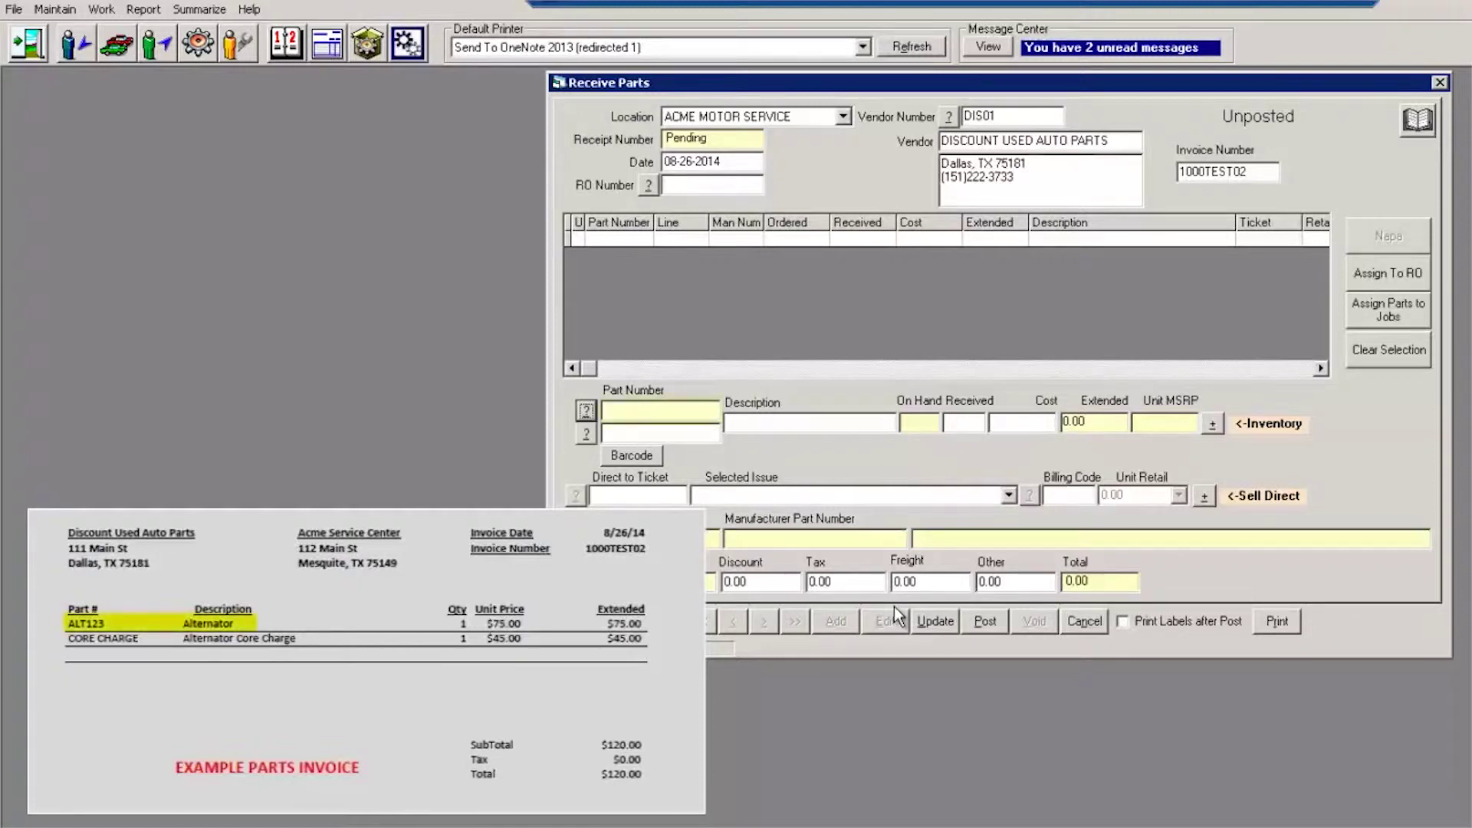
Enter part number ALT123 on the receipt and create it as a new part described as TEST ALTERNATOR
key(Tab)
text(ALT123)
key(Tab)
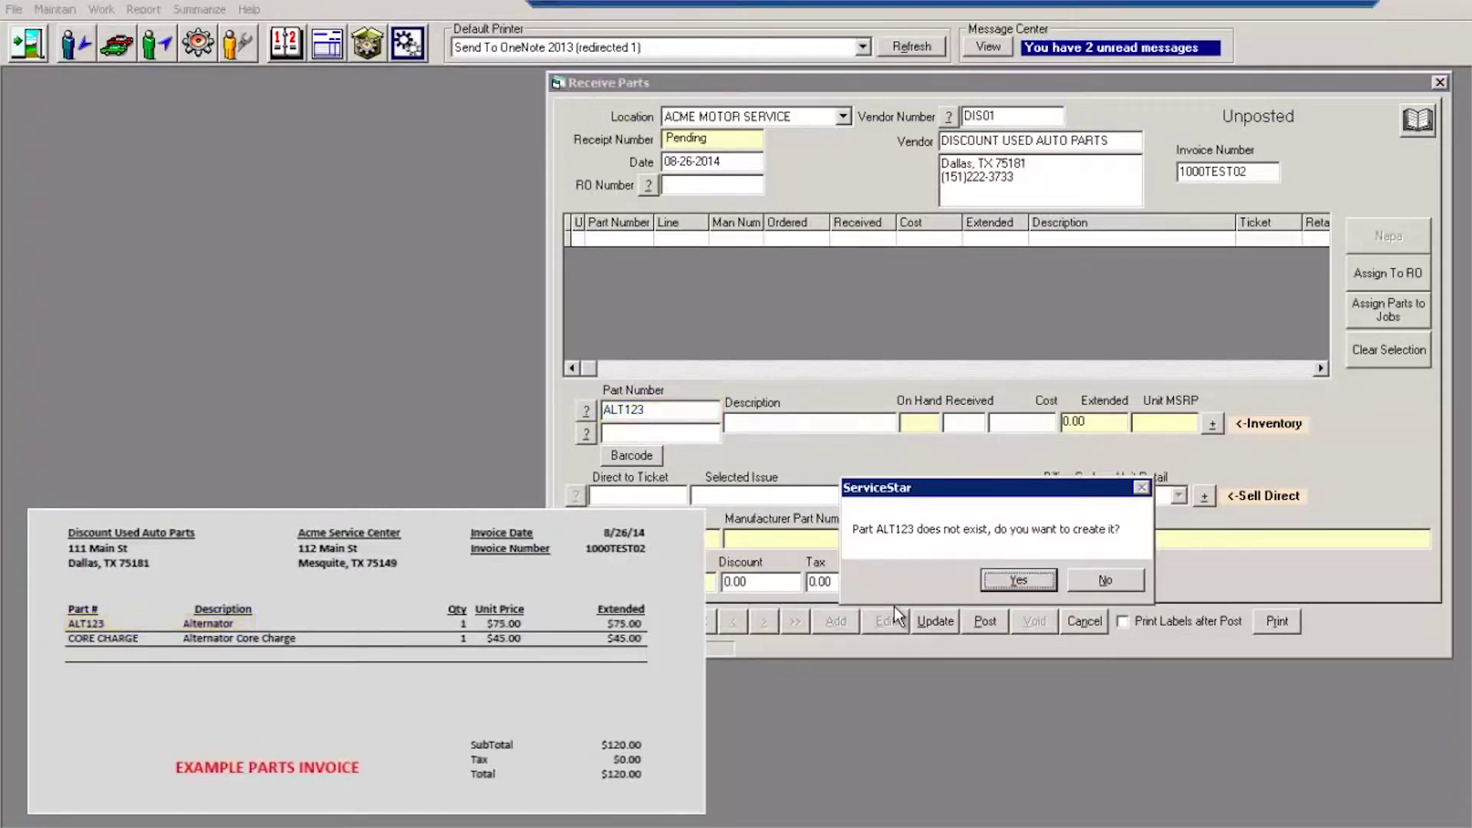
key(Return)
text(TEST ALTERNATOR)
key(Return)
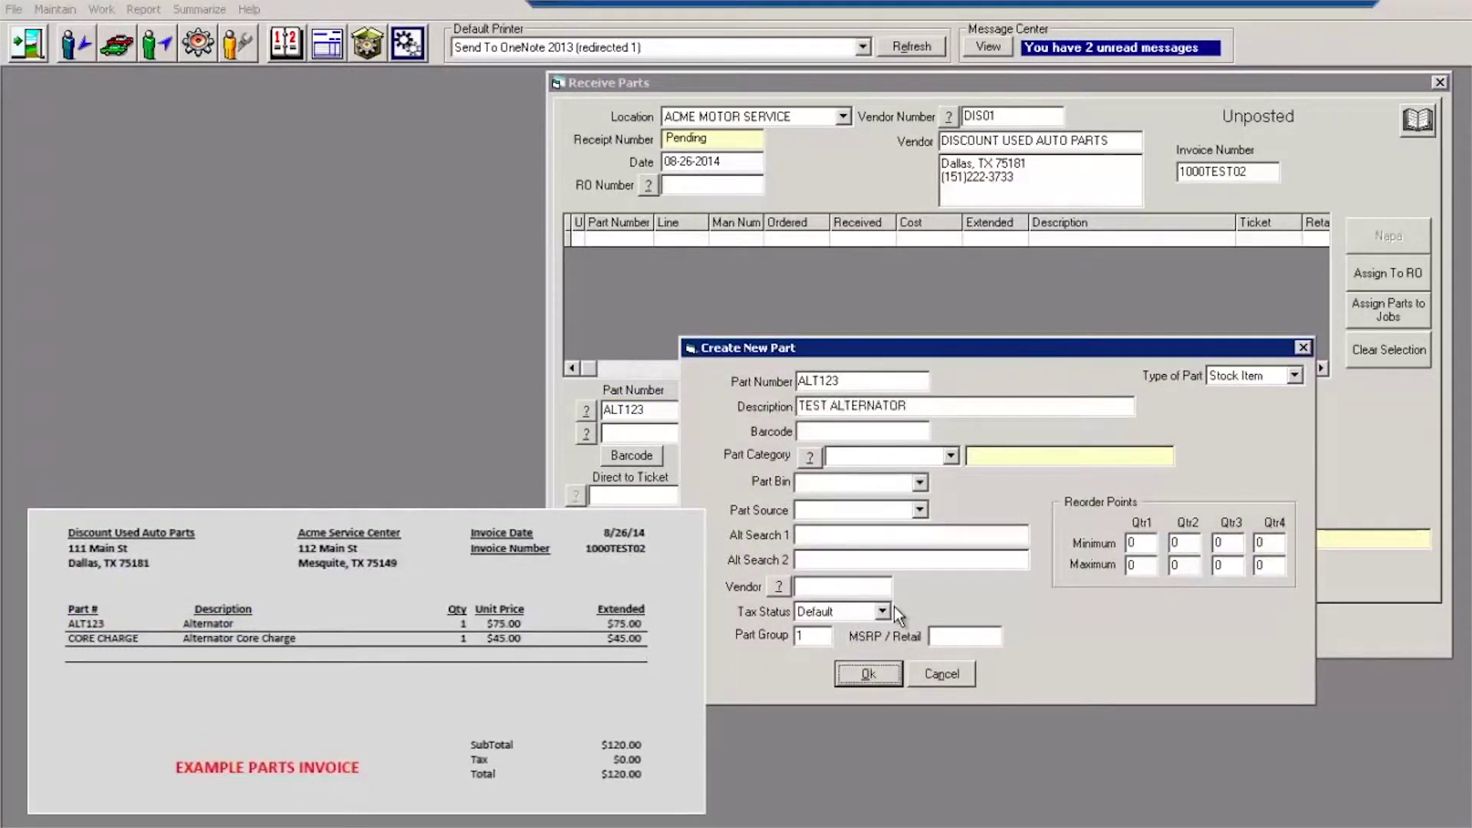
Set the received quantity of the alternator to 1 and its cost to 75
key(Tab)
key(Tab)
text(1)
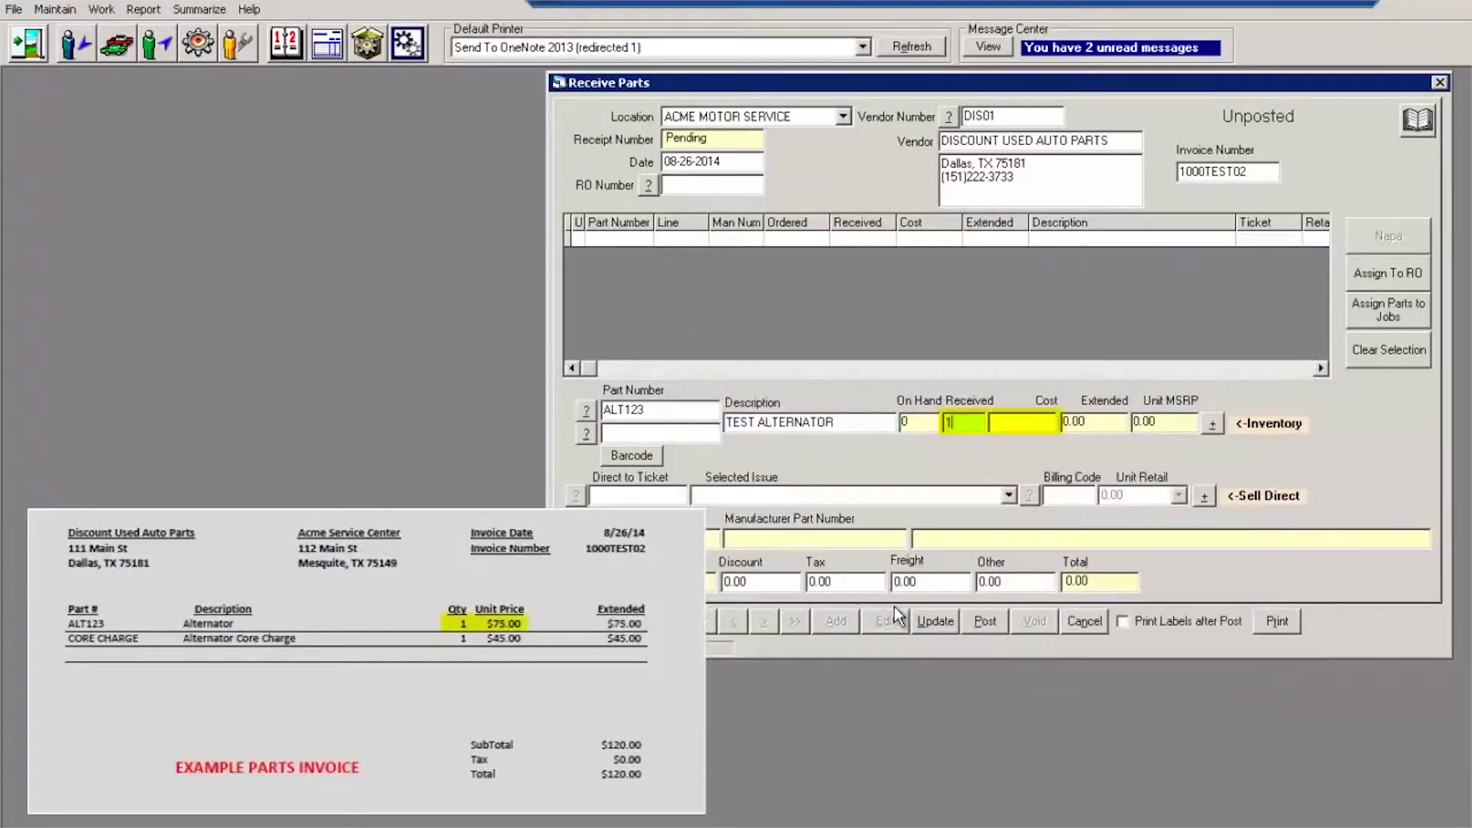
key(Tab)
text(75)
key(Tab)
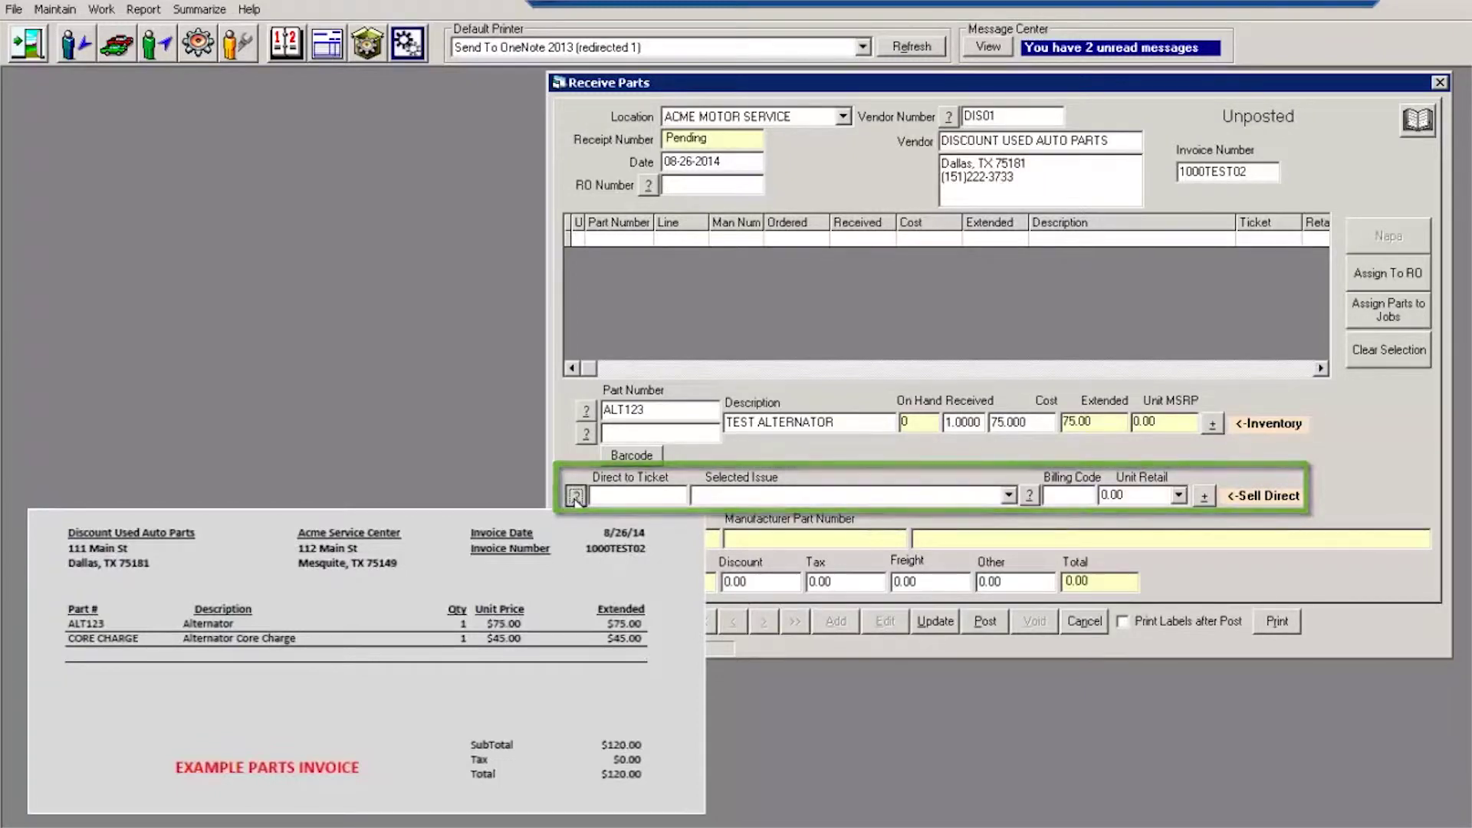
Look up the open service tickets by ticket number and direct the alternator to the second-listed one, for the 2009 CHEVY 1500 CC Z7
click(575, 495)
click(524, 402)
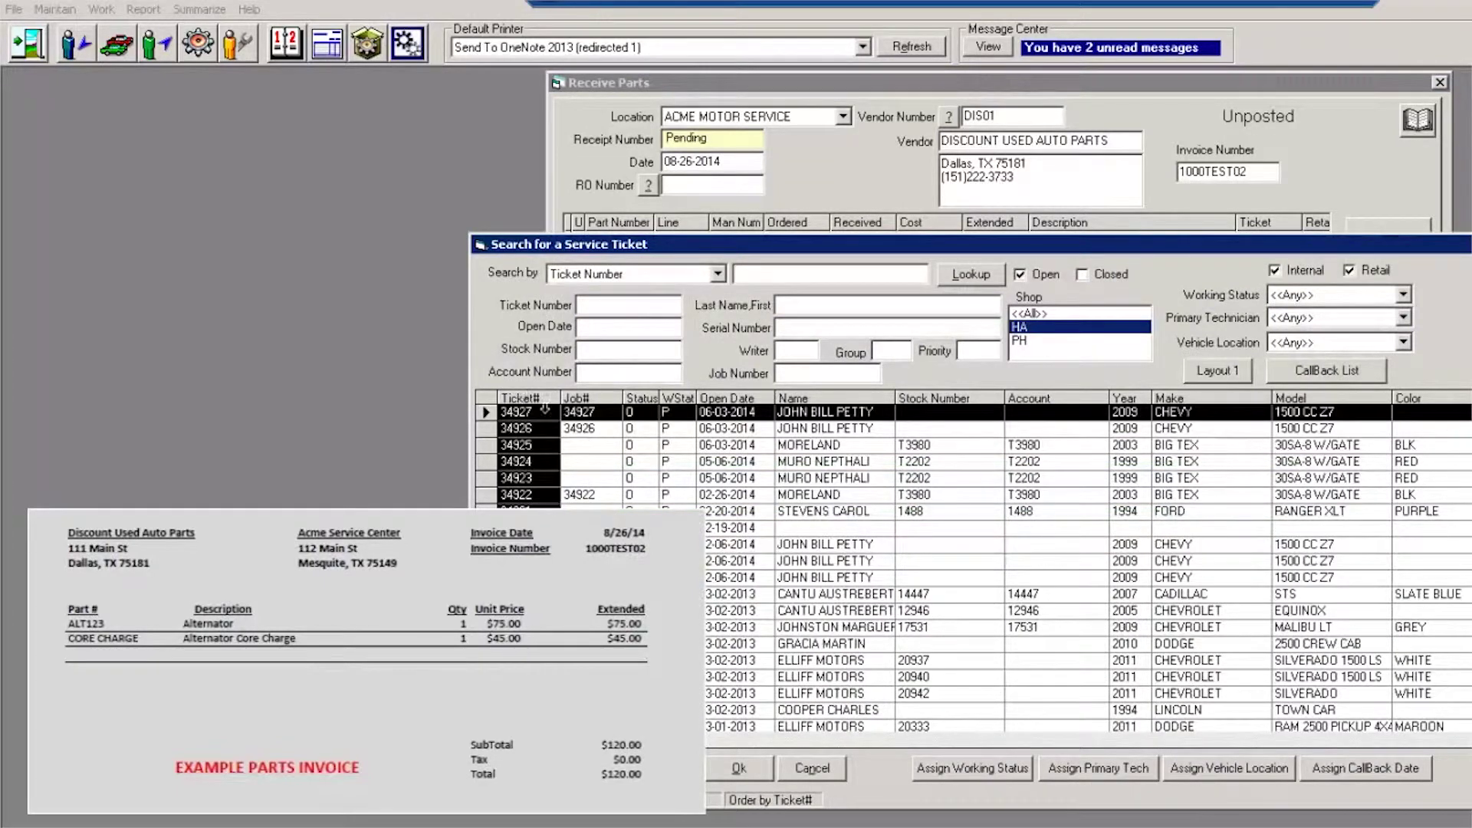
click(823, 430)
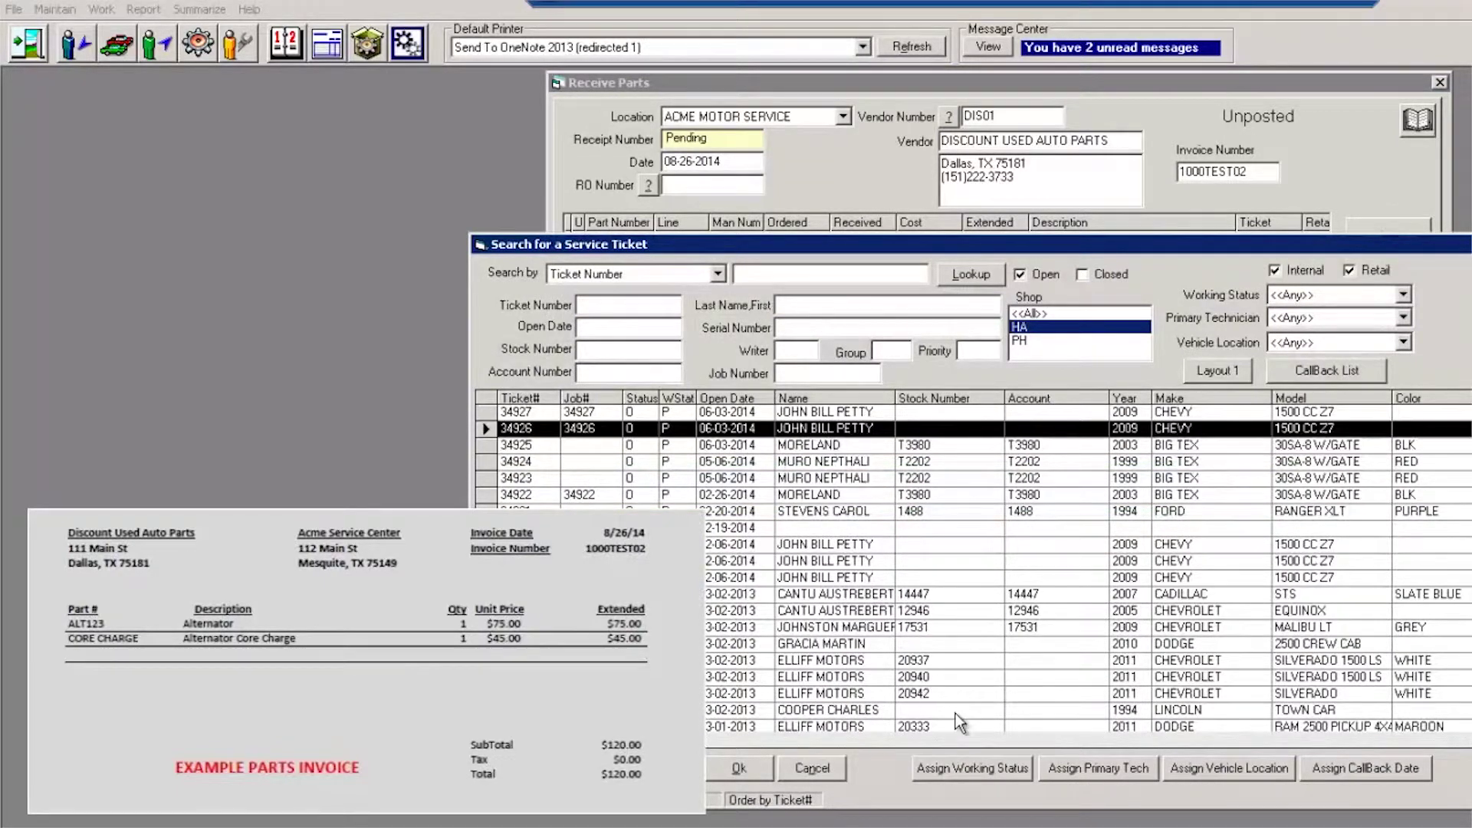
click(749, 773)
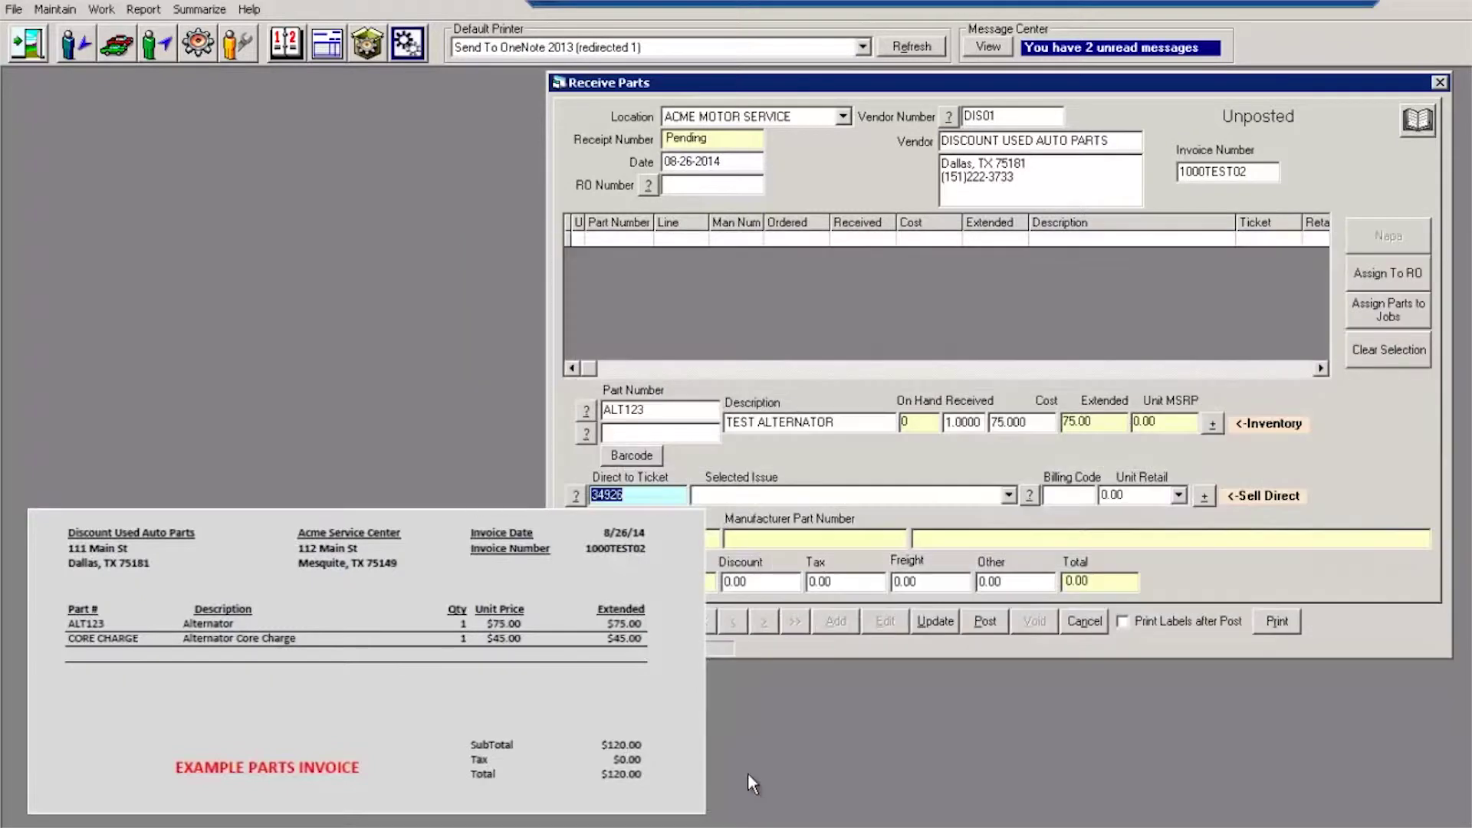
key(Tab)
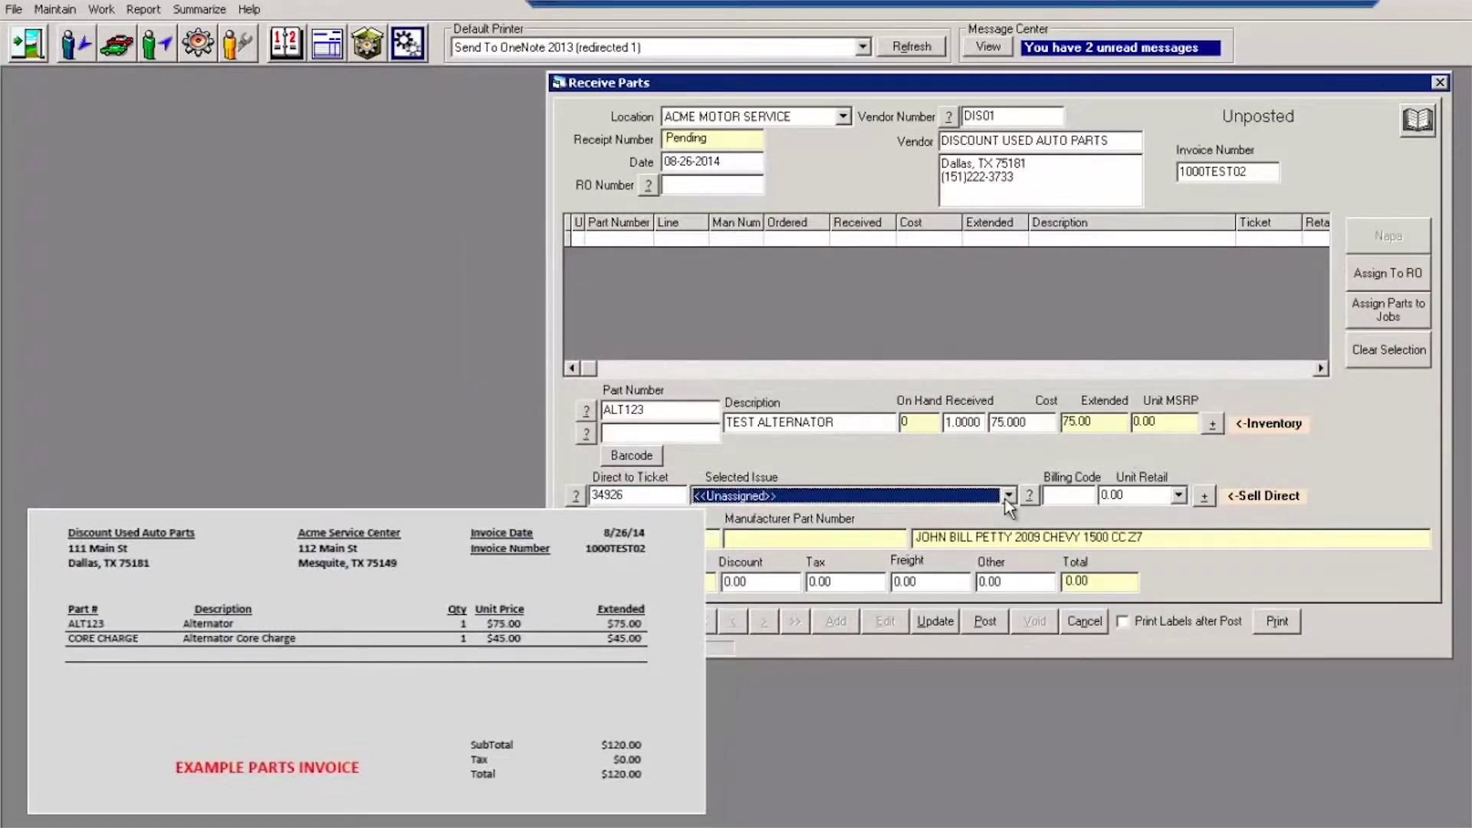
Assign the alternator to A TEST ISSUE CODE with billing code 1 and add it to the receipt as a direct sale
click(1007, 496)
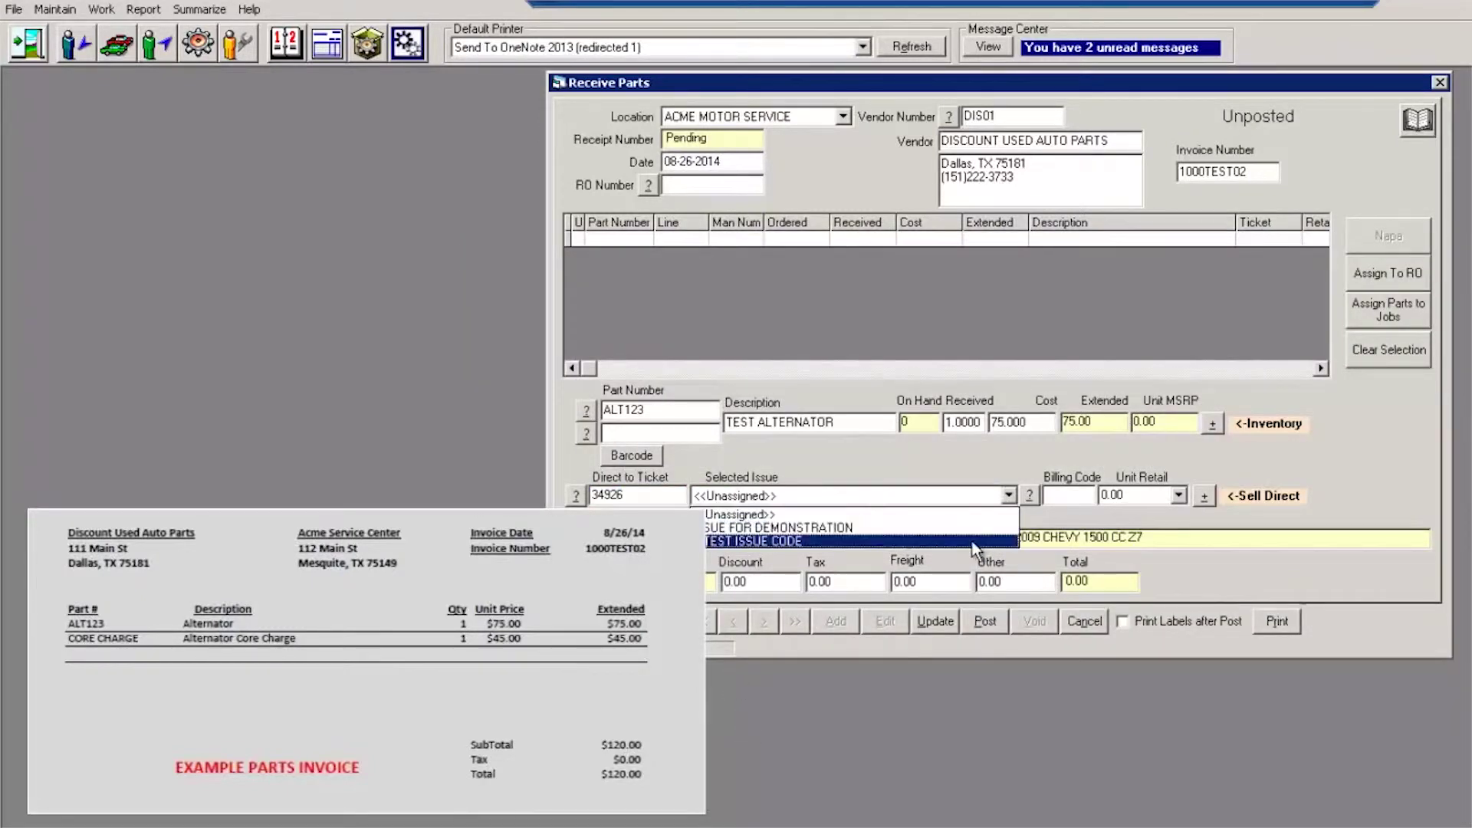
click(974, 541)
click(1068, 496)
text(1)
key(Tab)
click(1197, 499)
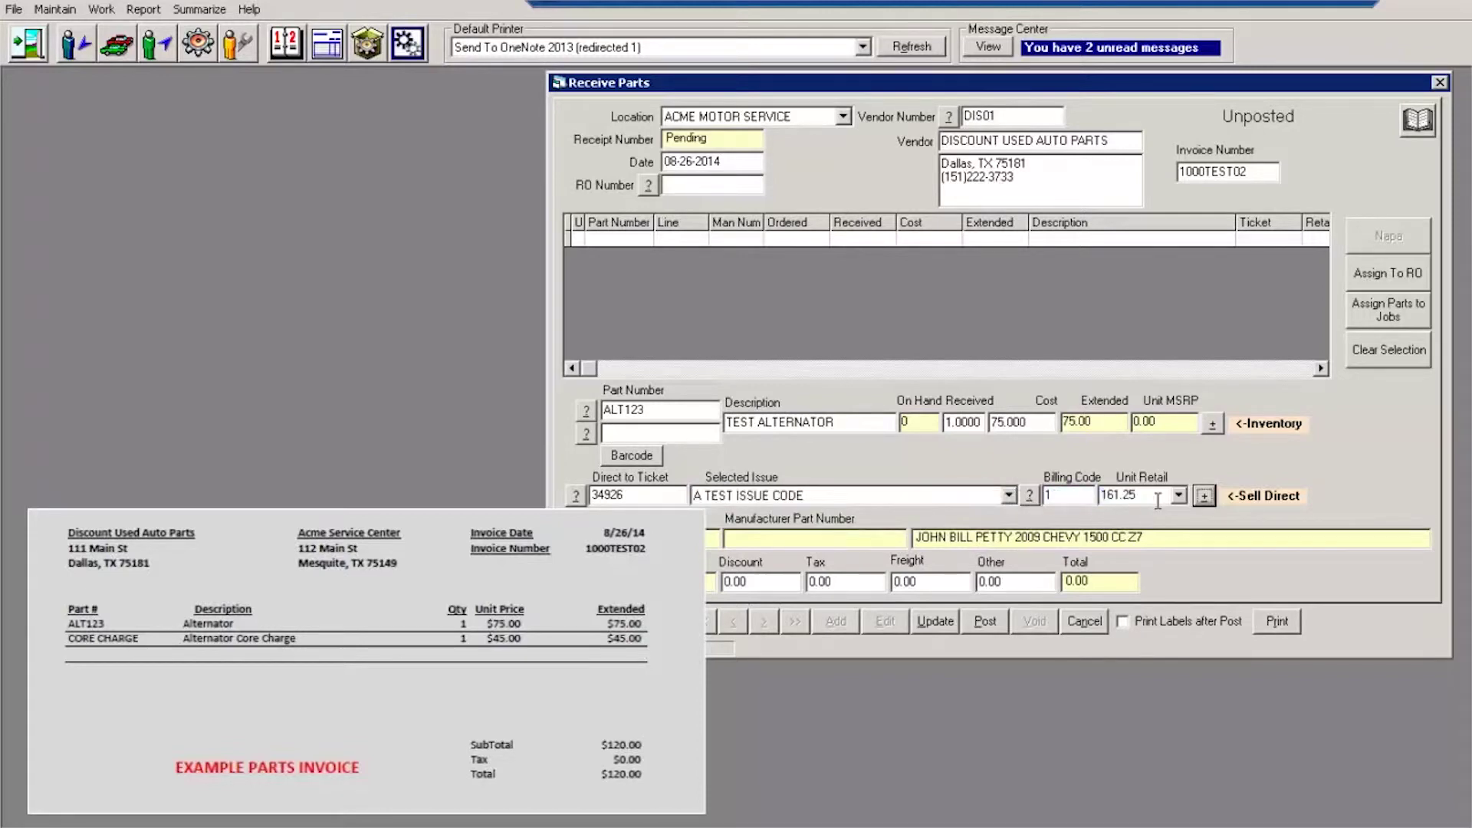
click(1208, 499)
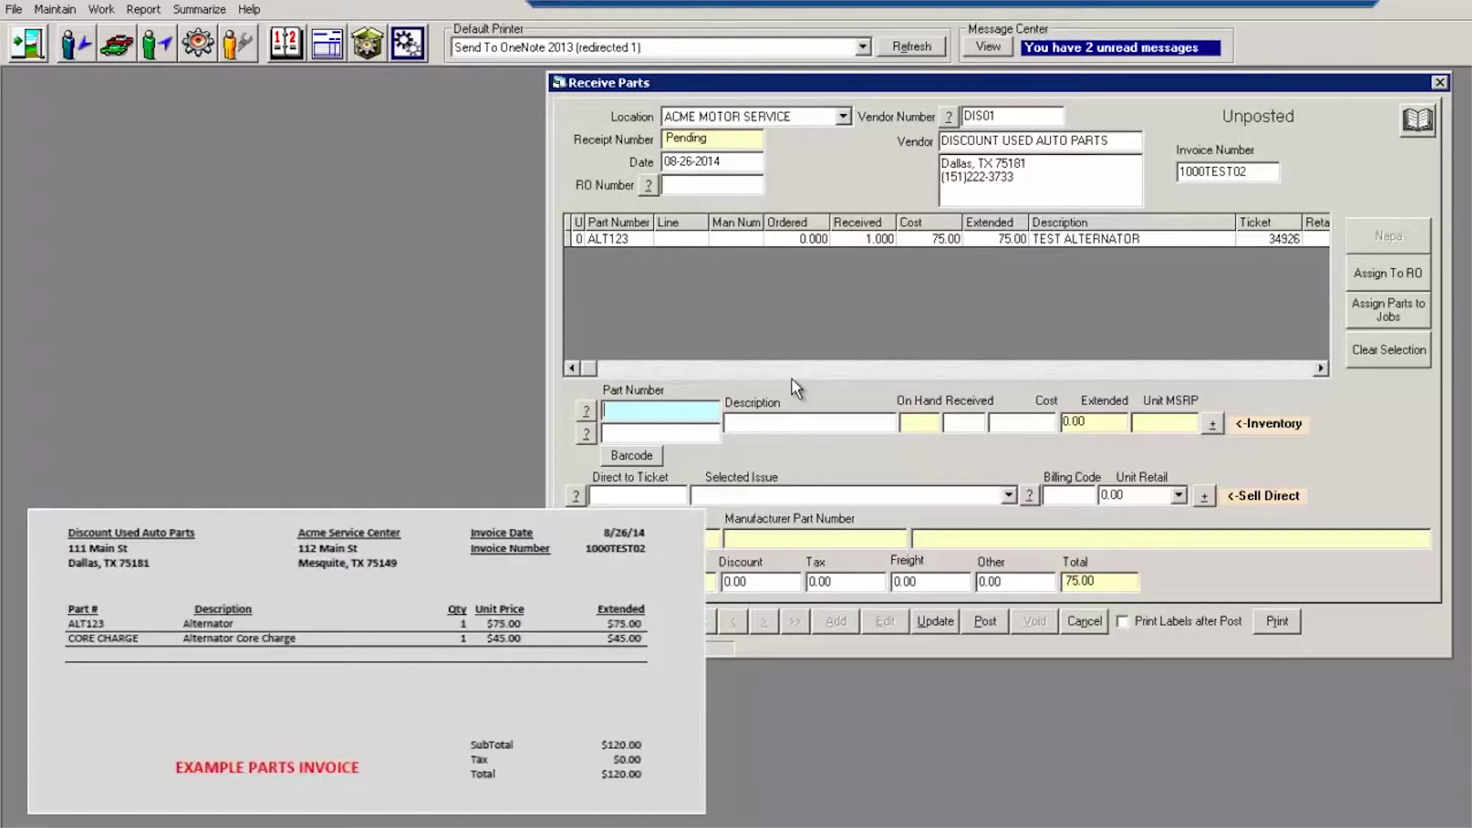
Enter part number ALT123C and create it as a new part described as CORE CHARGE FOR TEST ALTERNATOR
text(ALT123C)
key(Tab)
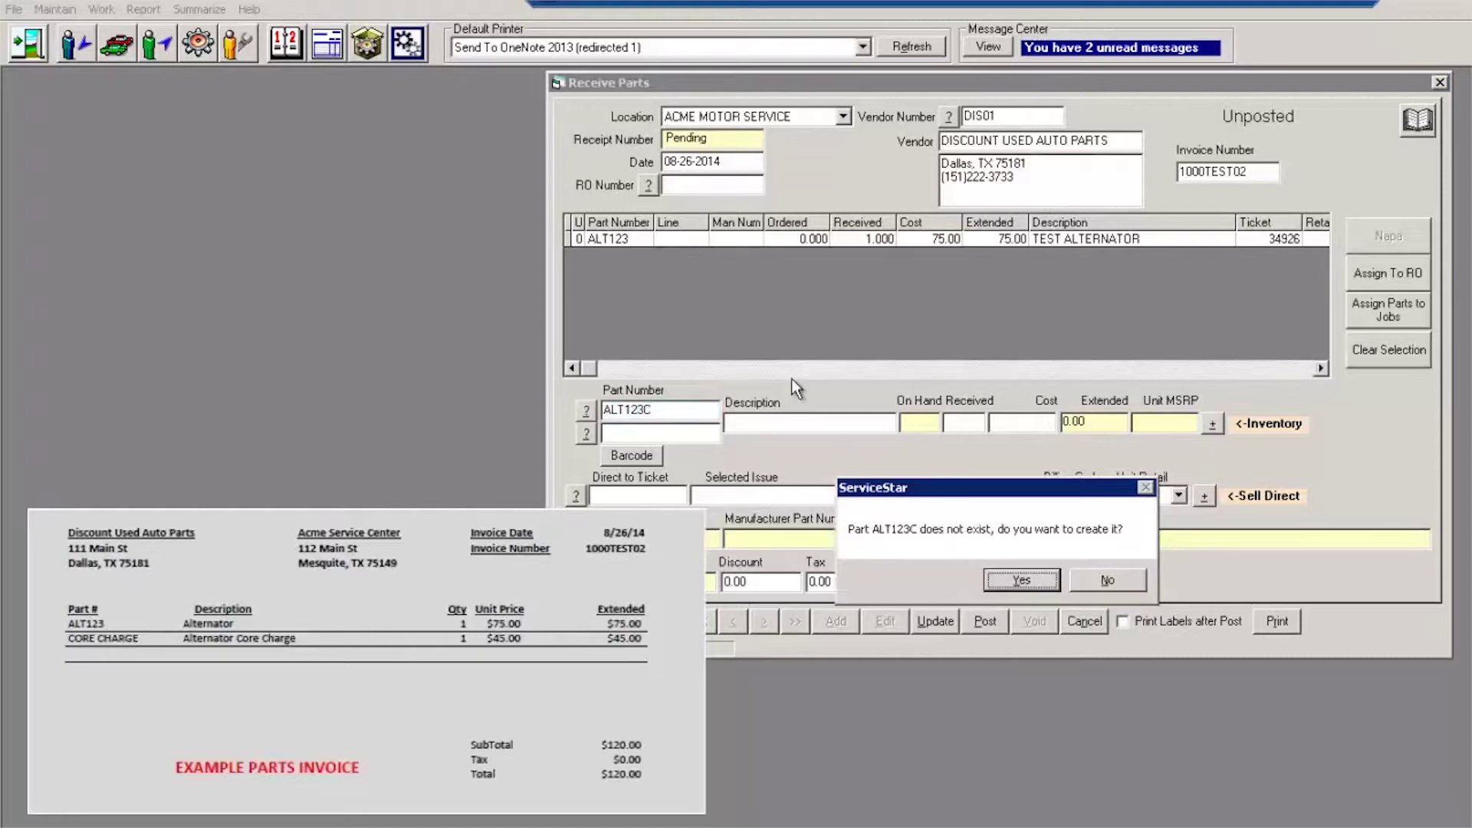
key(Return)
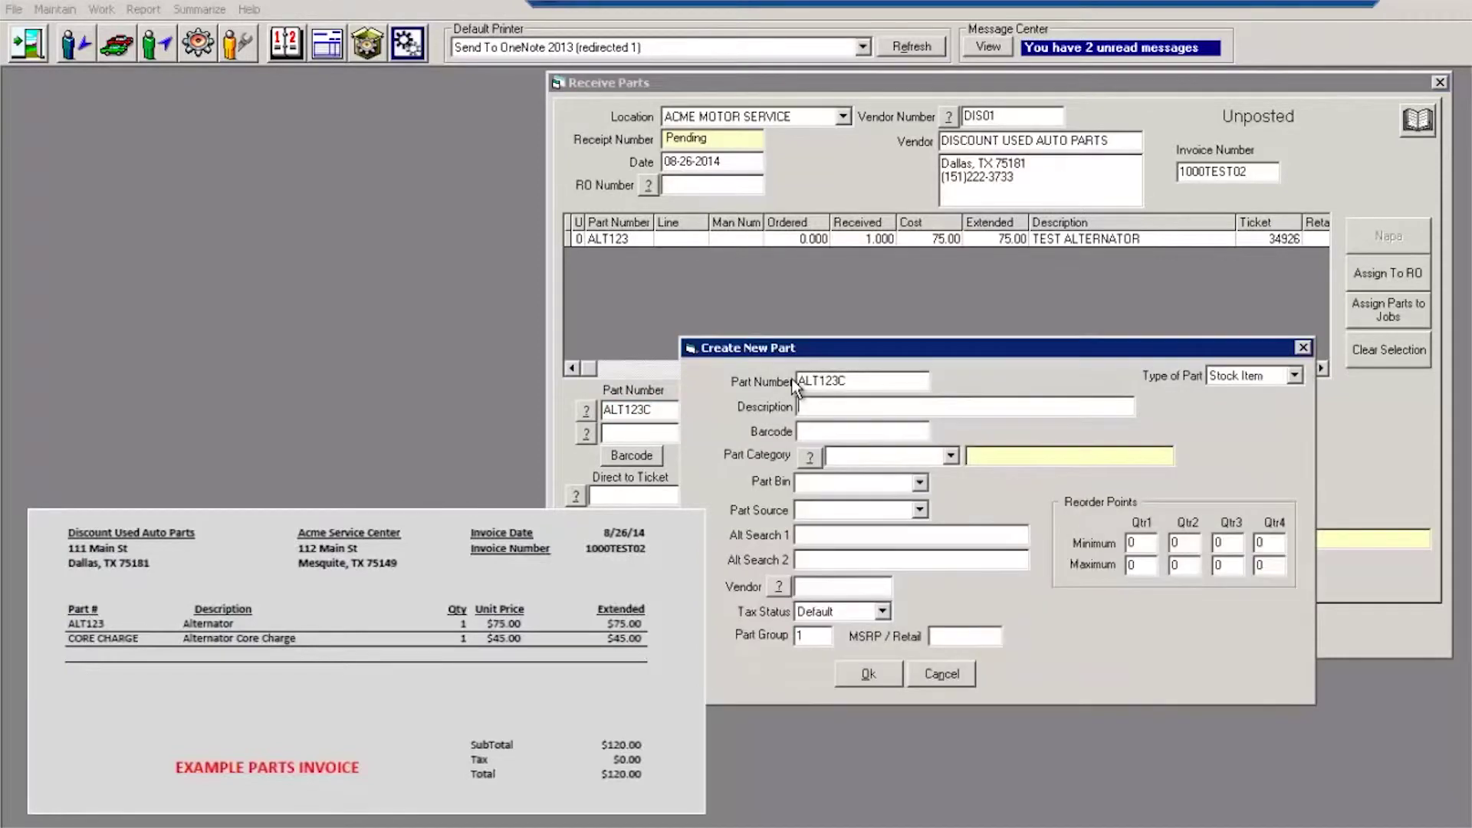
text(CORE CHARGE FOR TEST ALTERNATOR)
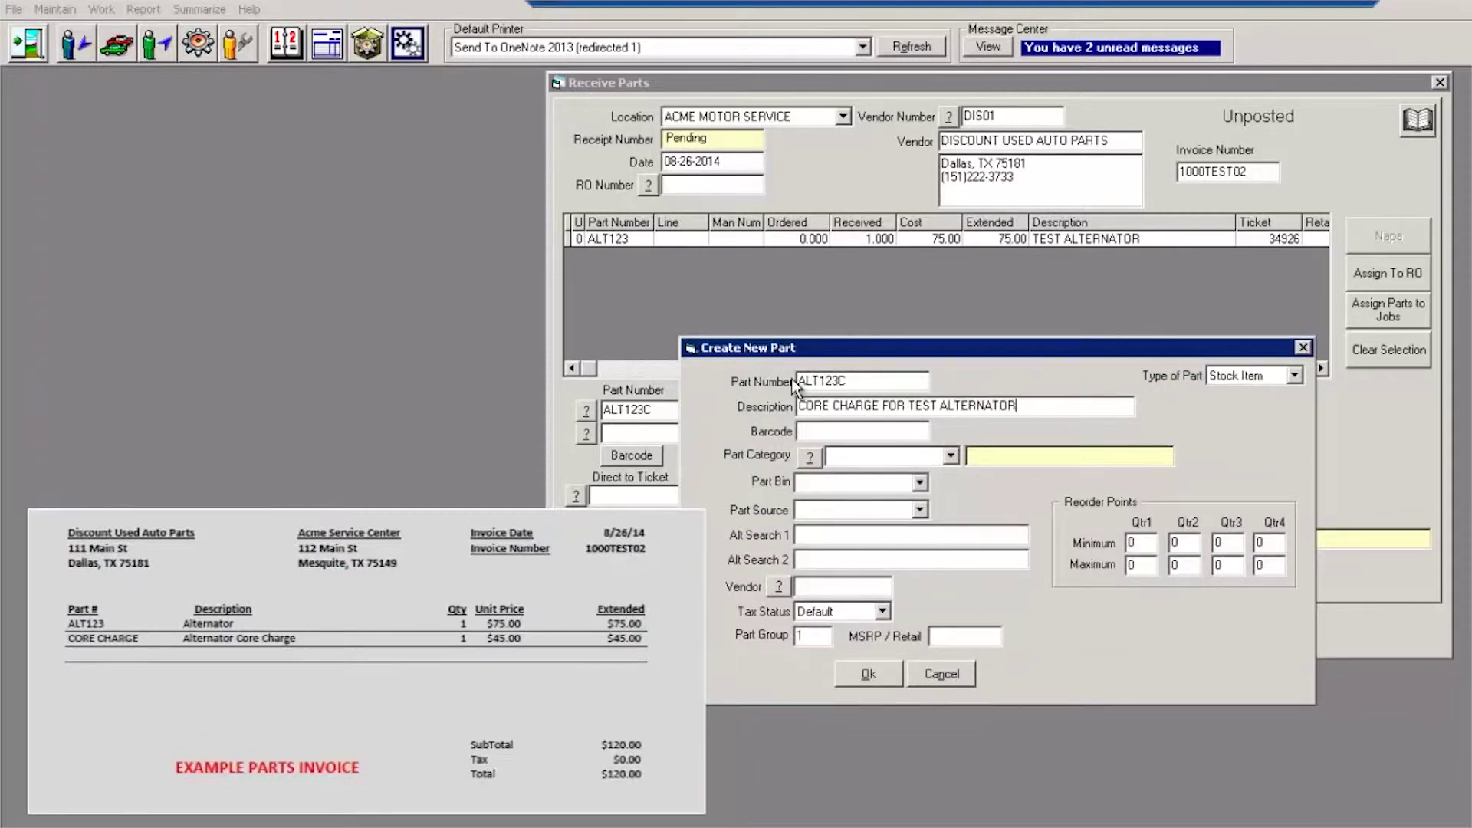
click(863, 679)
Add the core charge to the receipt as inventory with quantity 1 and cost 45, and post the receipt
key(Tab)
text(1)
key(Tab)
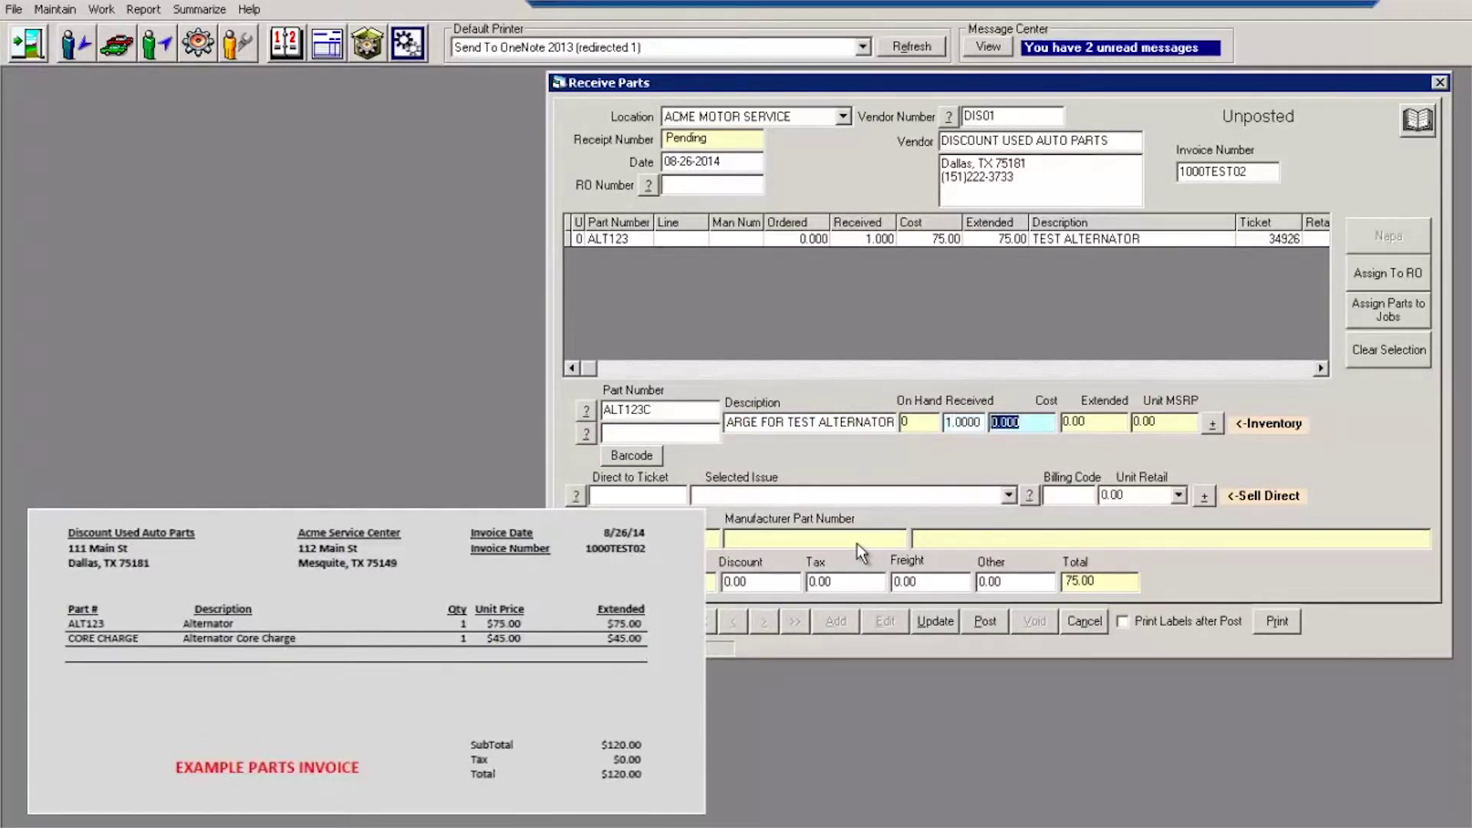
text(45)
key(Tab)
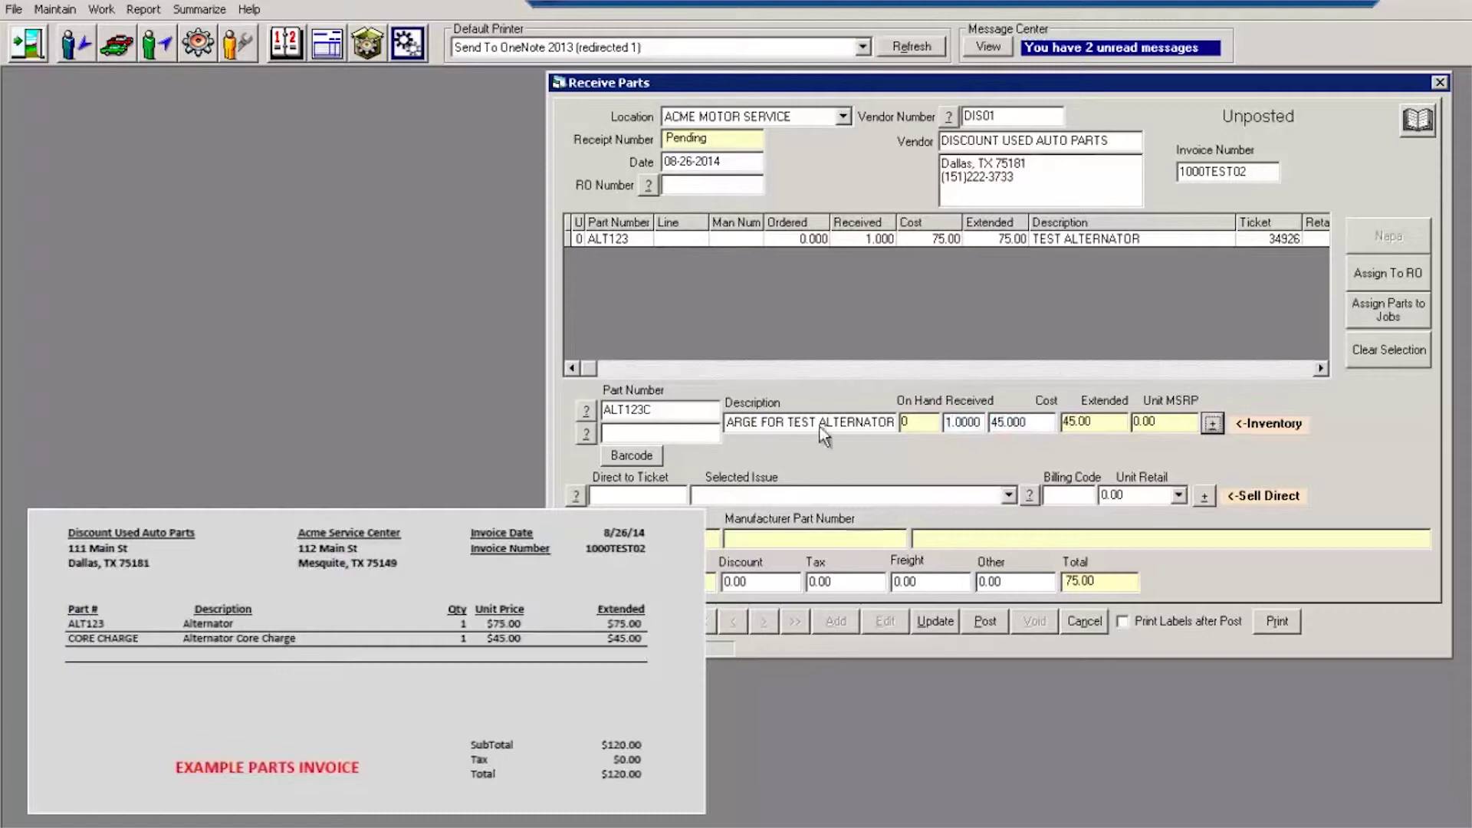
click(1215, 422)
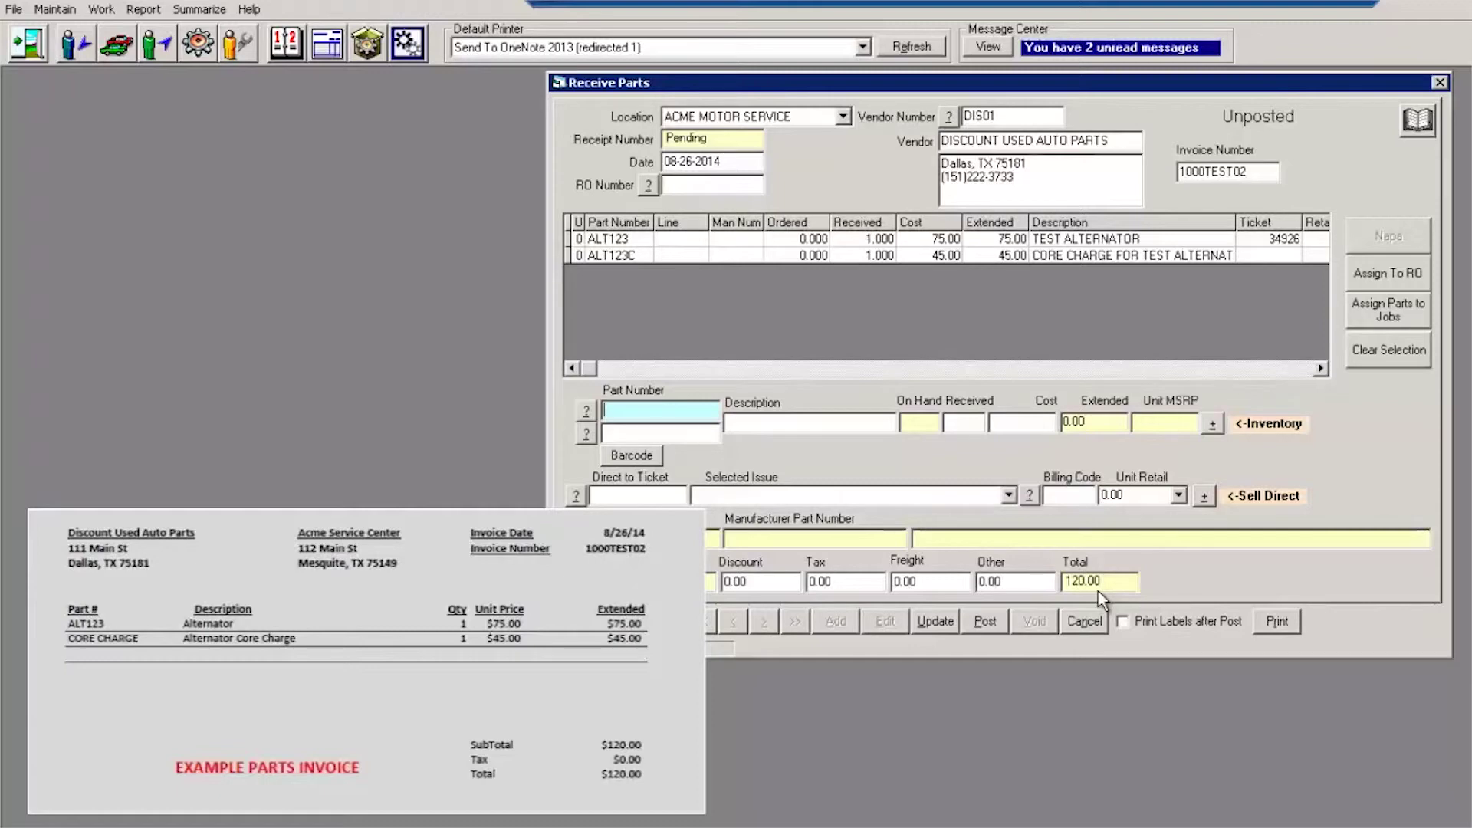
click(986, 622)
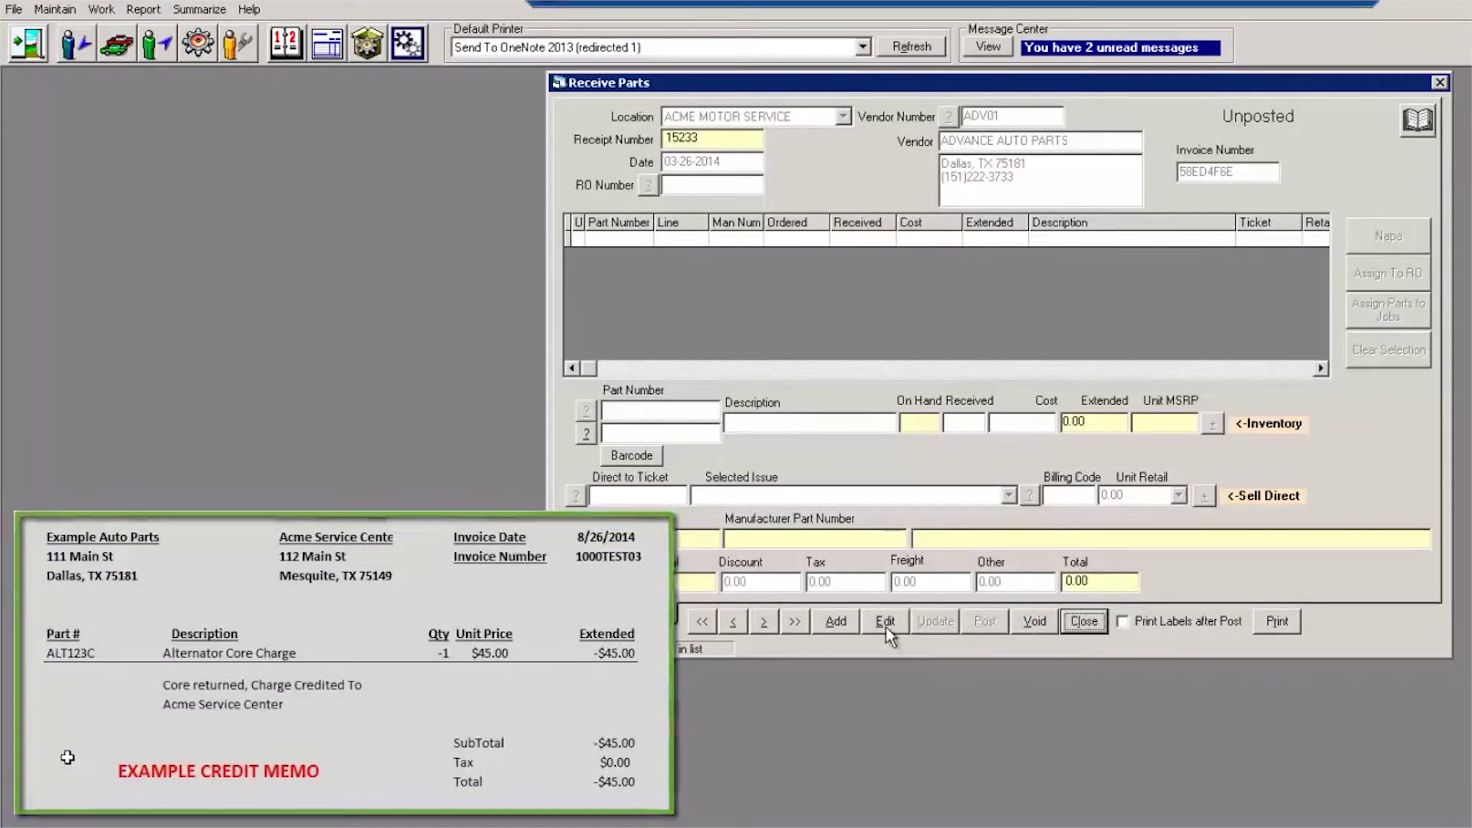
Start a new parts receipt for the credit memo with vendor DIS01 and invoice number 1000TEST03
click(837, 622)
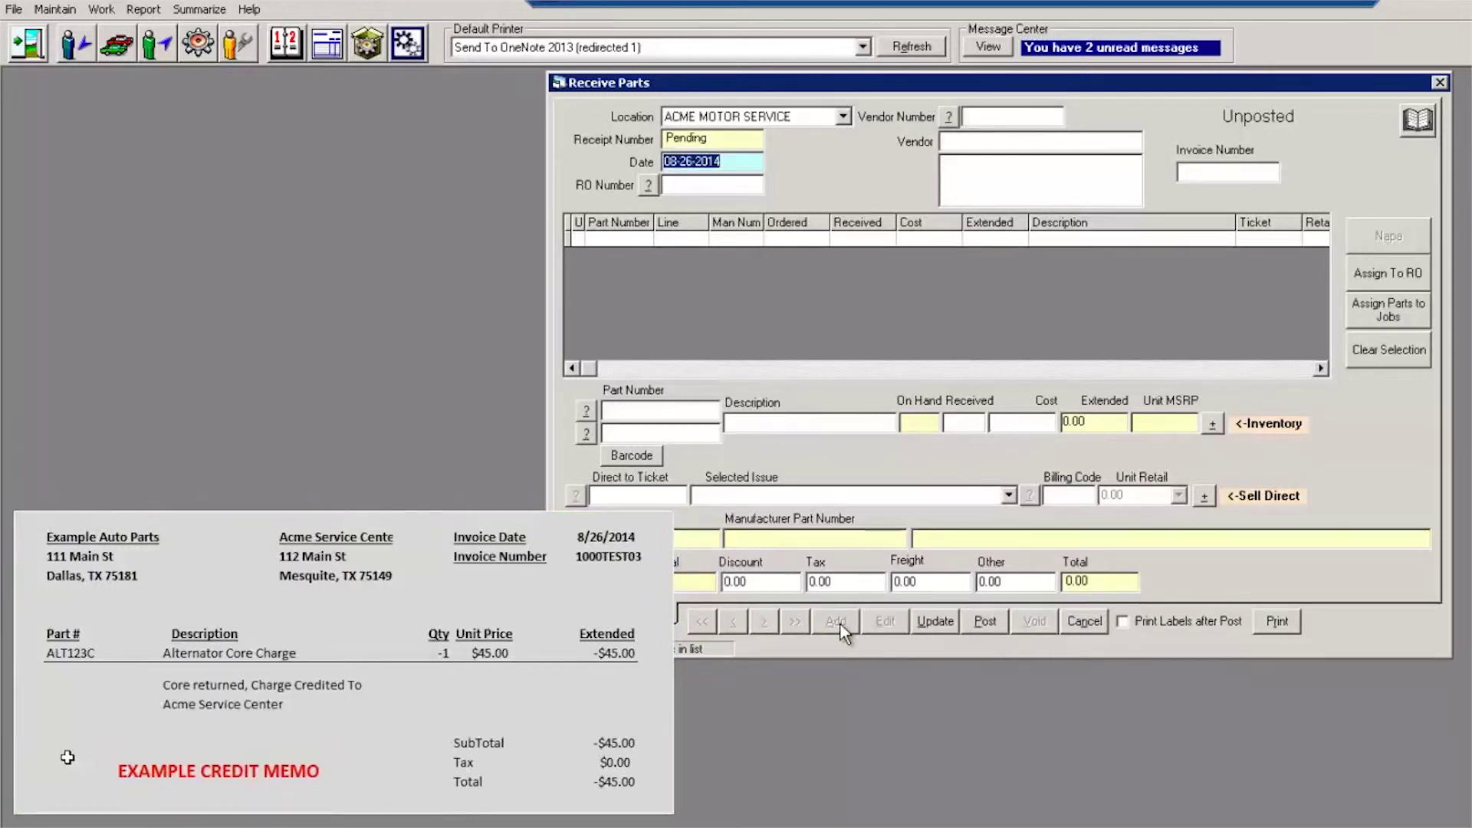
key(Tab)
key(Tab)
key(Tab)
key(Tab)
text(DIS01)
key(Tab)
key(Tab)
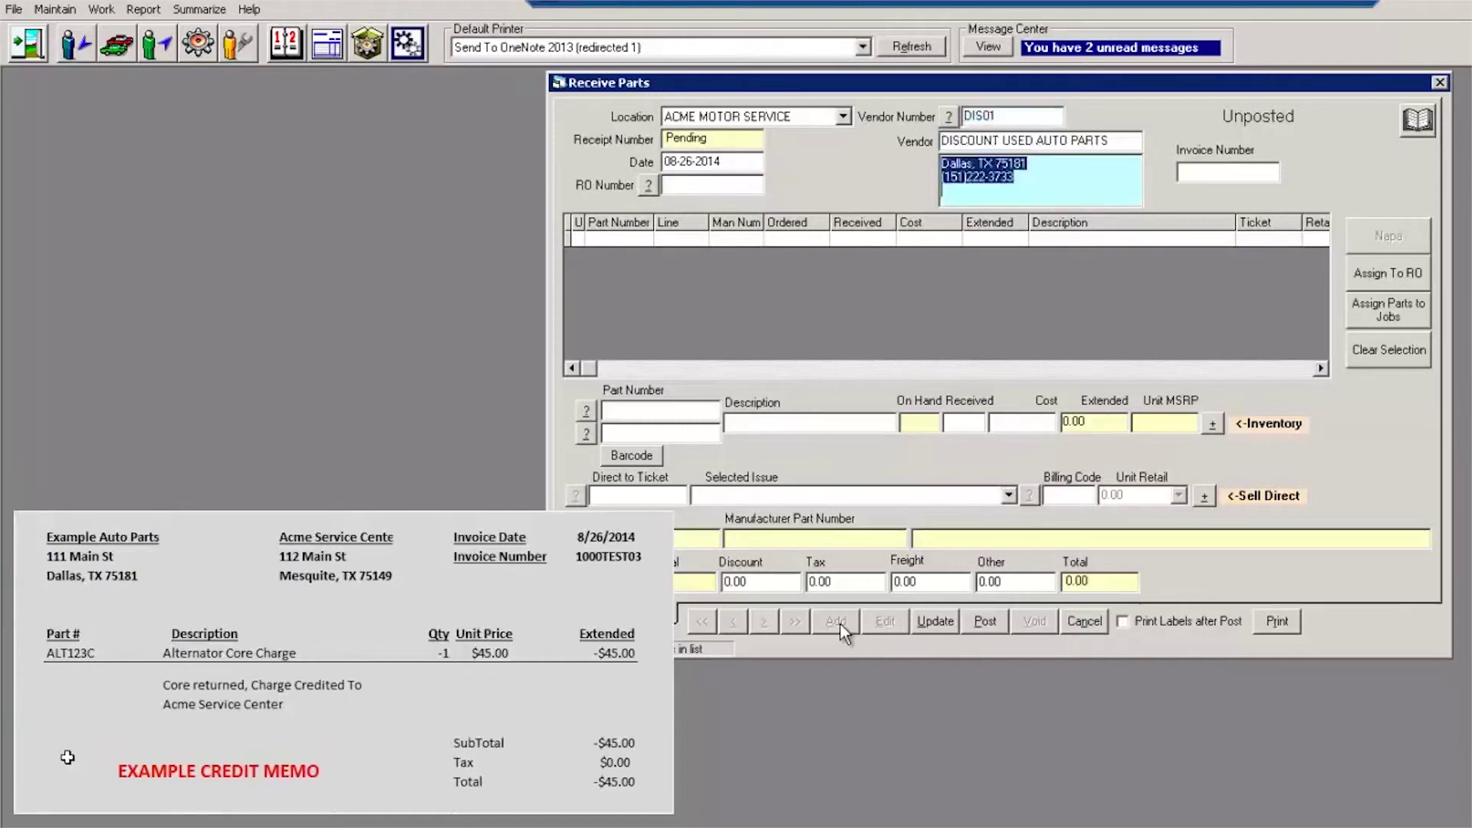
key(Tab)
text(1000TEST)
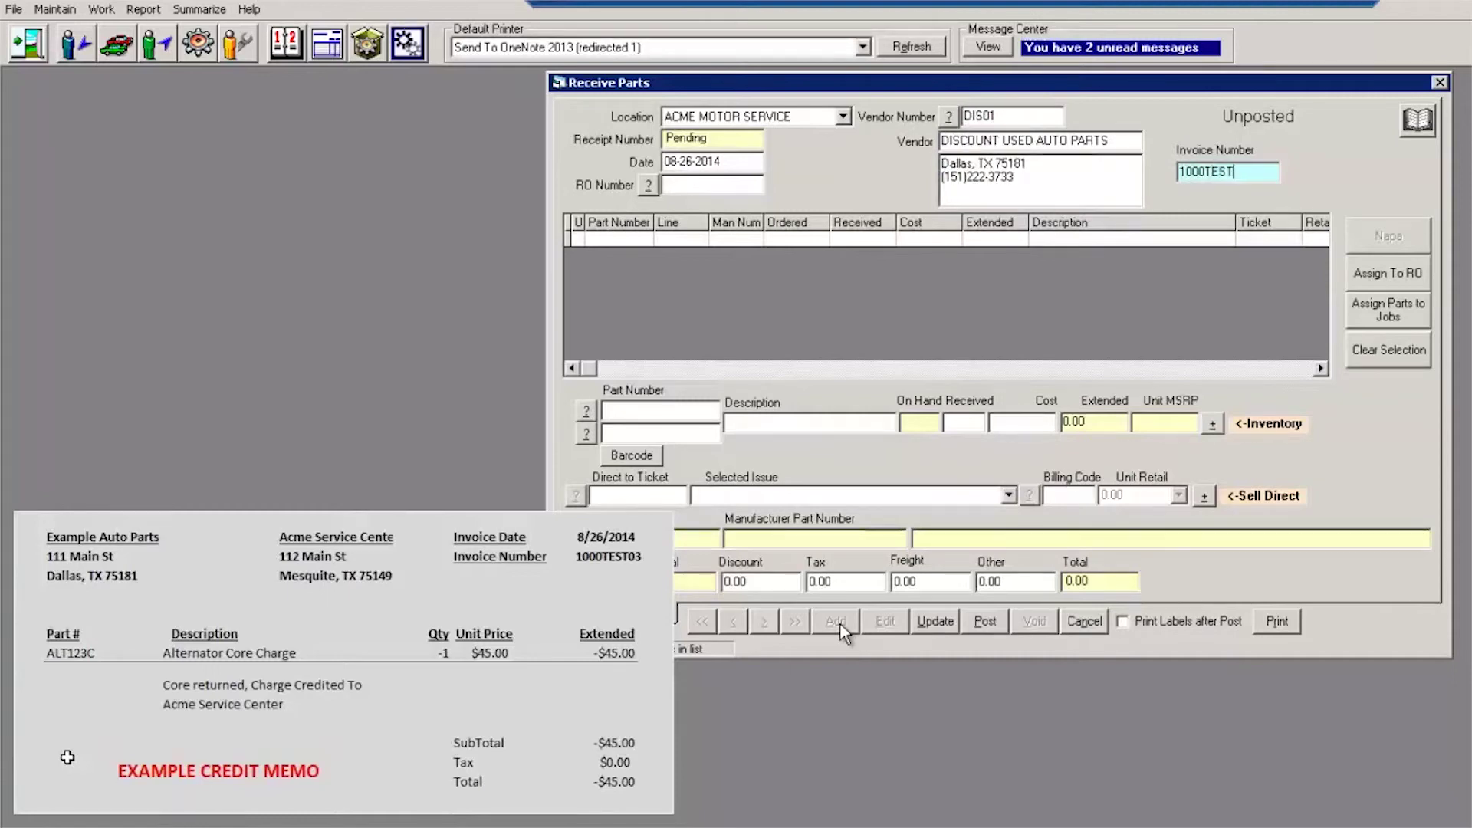
text(03)
key(Tab)
Add part ALT123C to the receipt as inventory with a received quantity of -1, and post the receipt
text(ALT123C)
key(Tab)
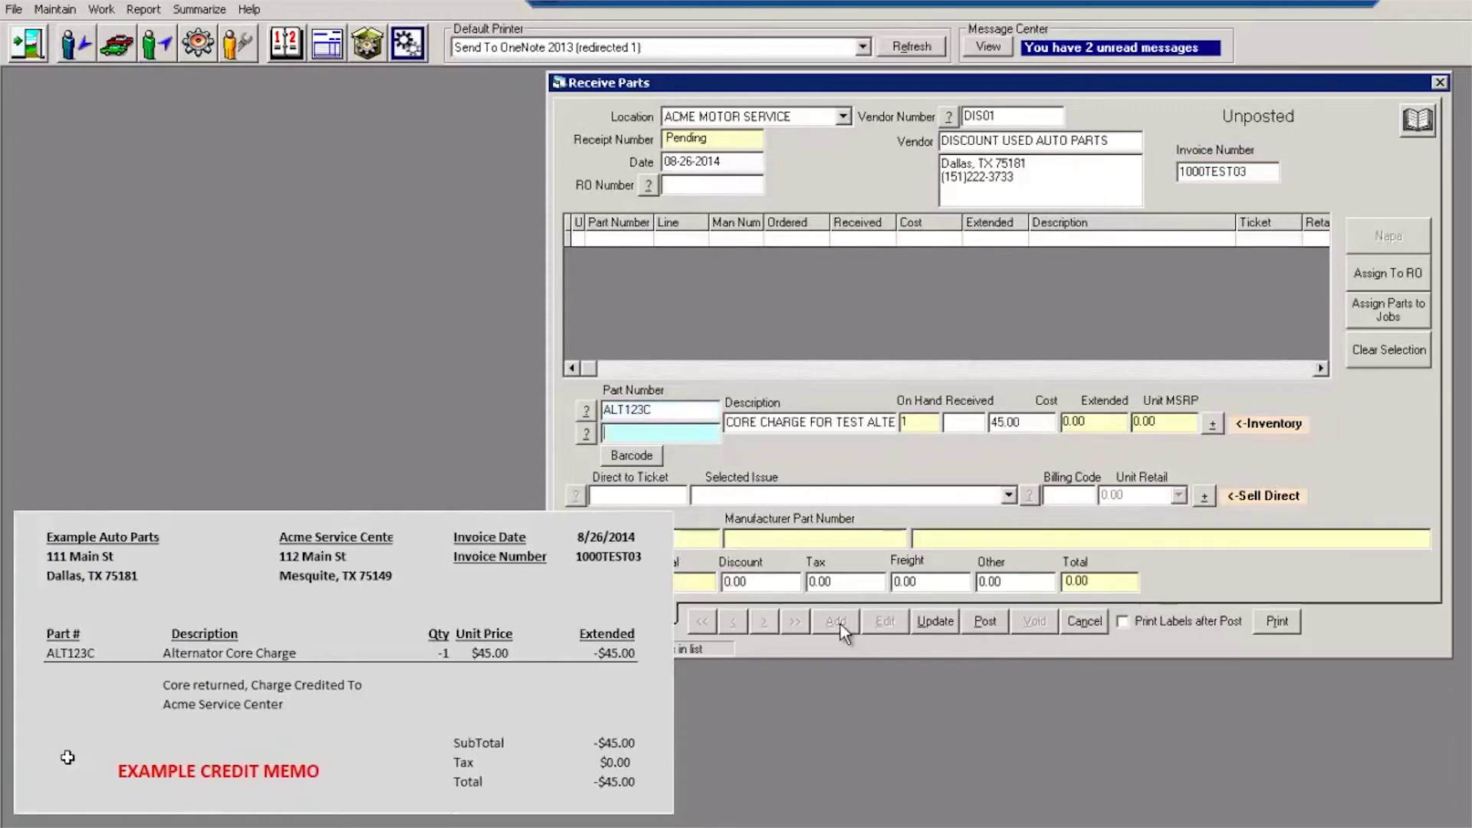
key(Tab)
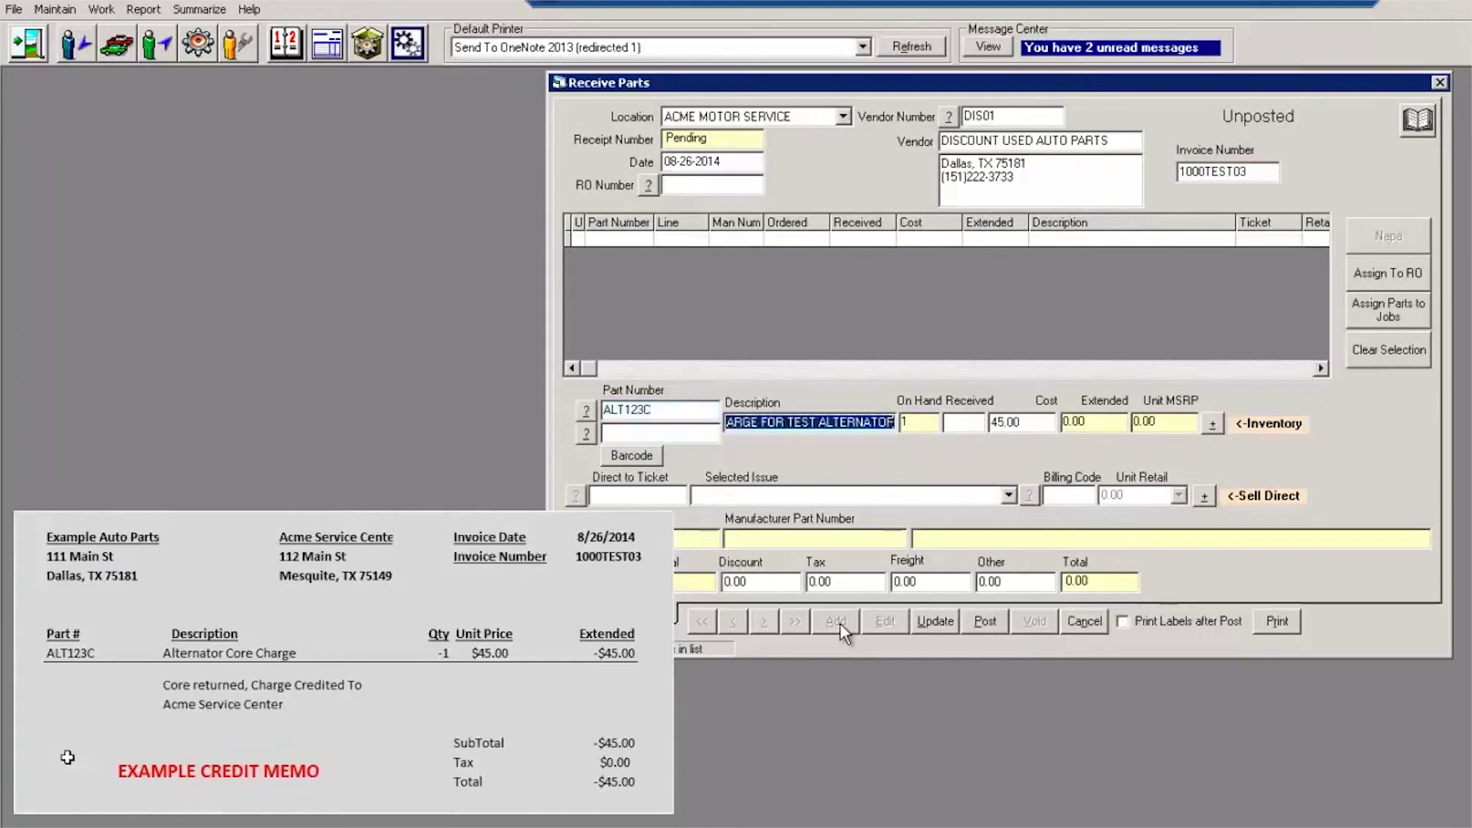
key(Tab)
text(-1)
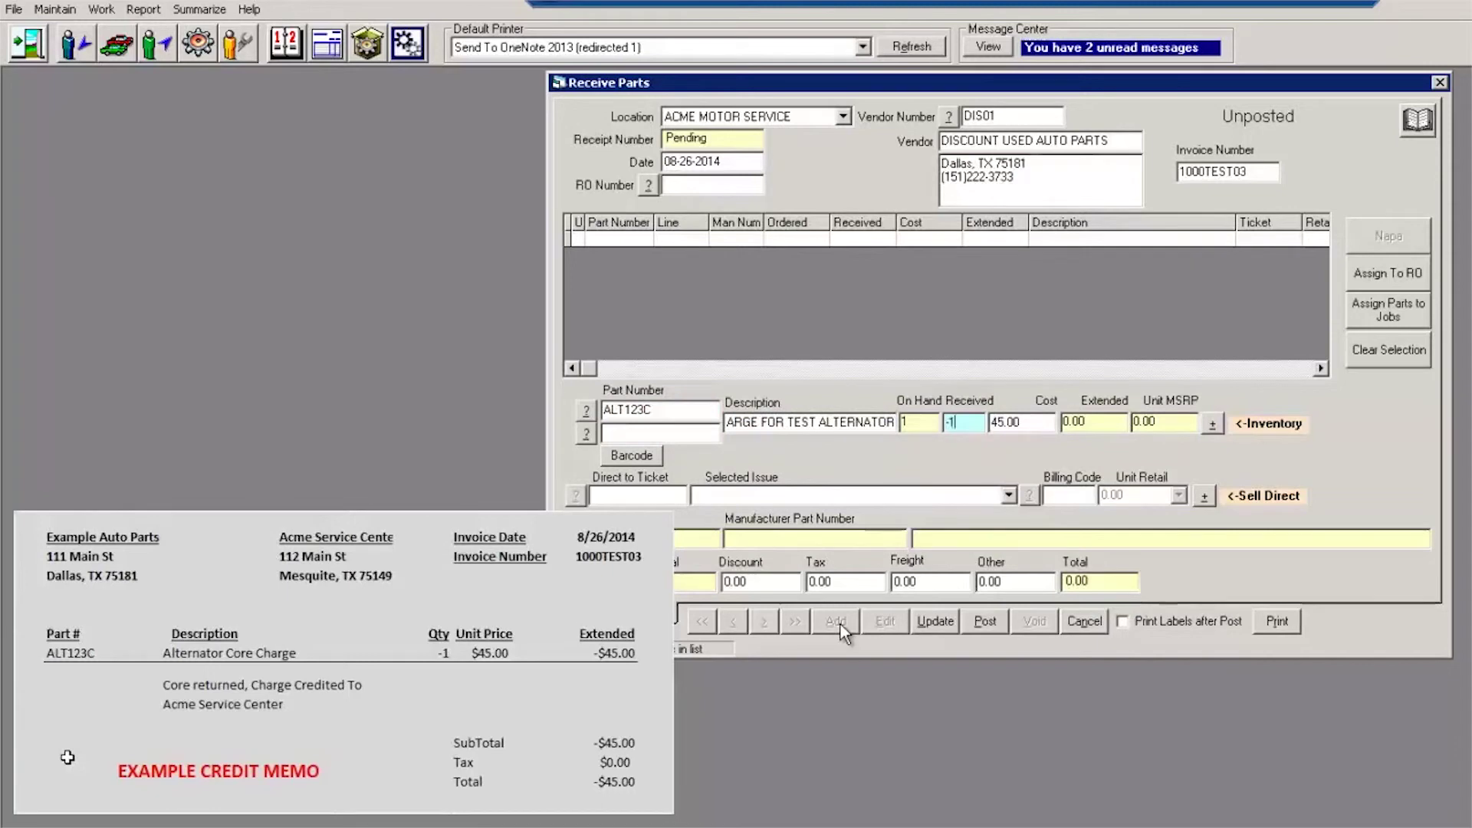
key(Tab)
key(Tab)
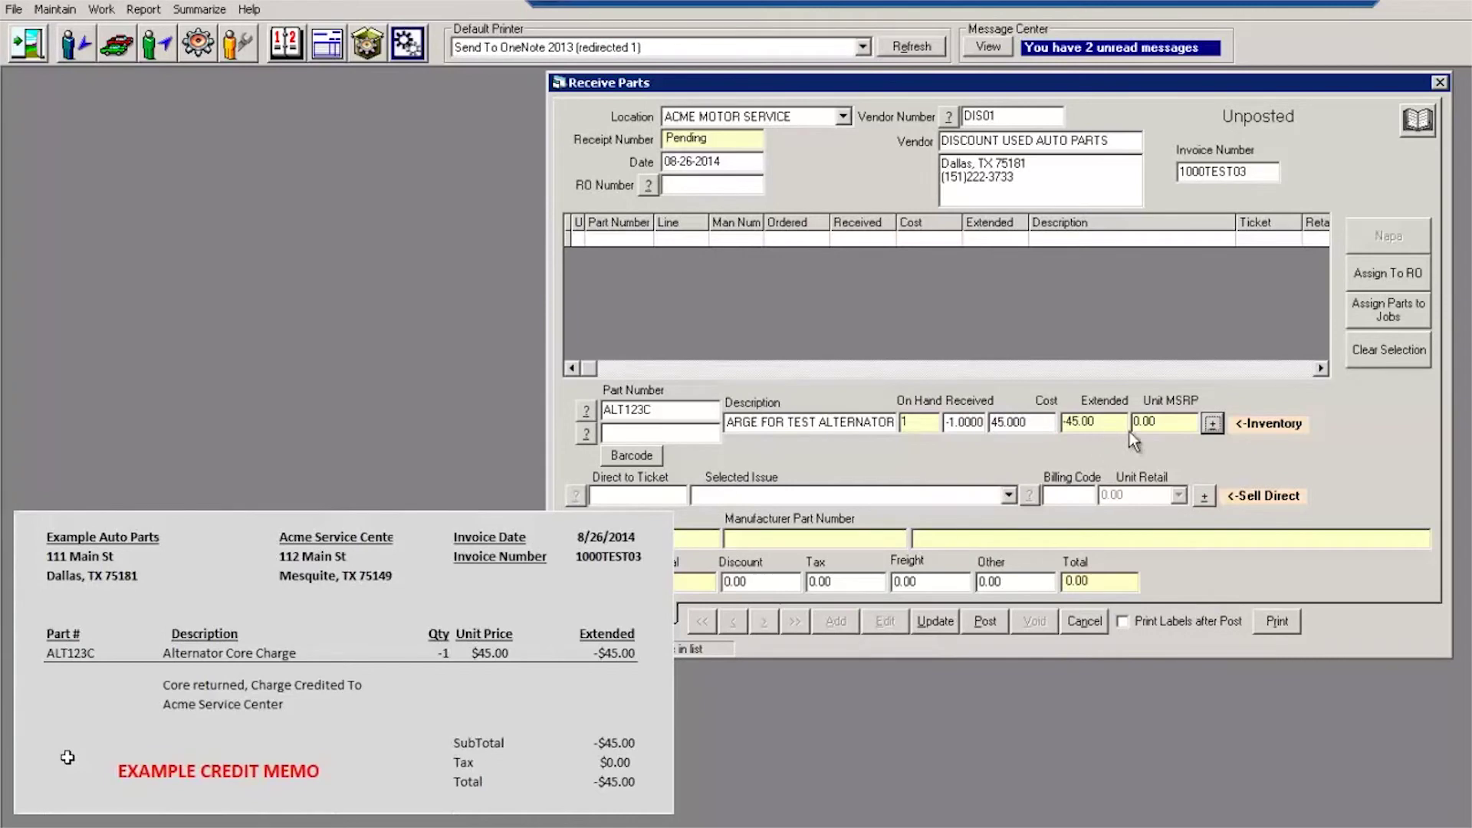
click(1213, 424)
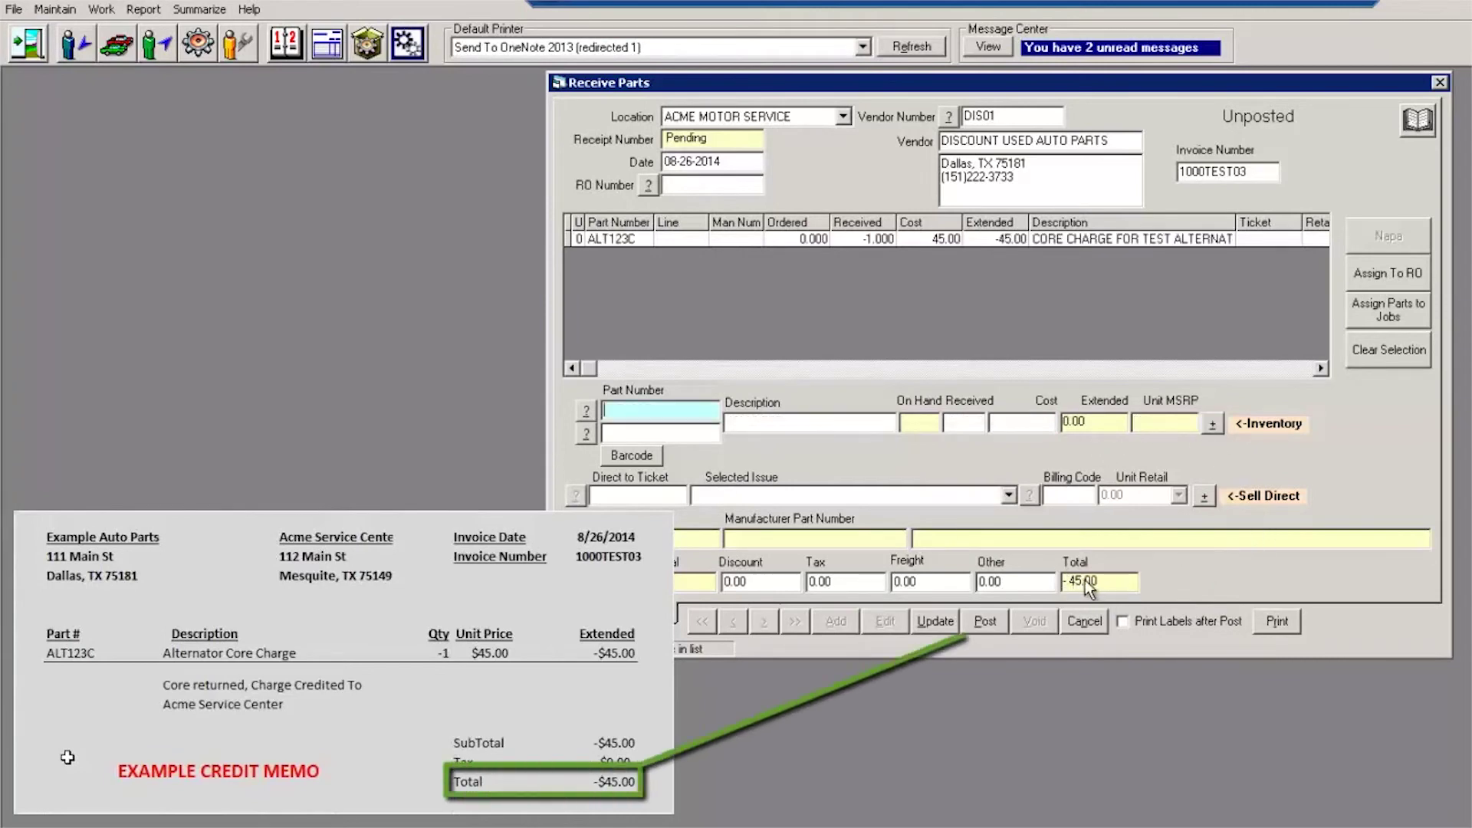
click(986, 622)
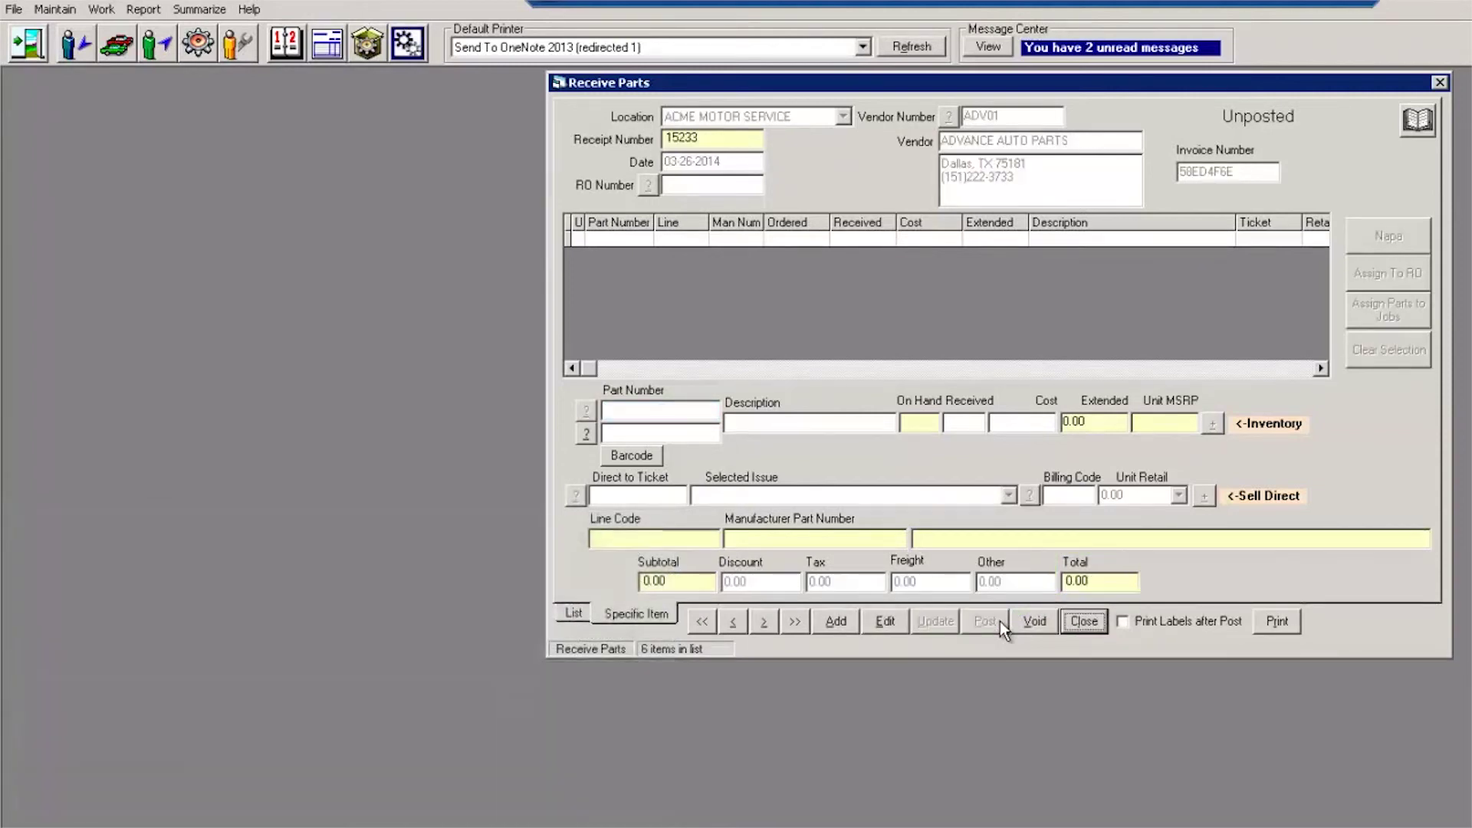